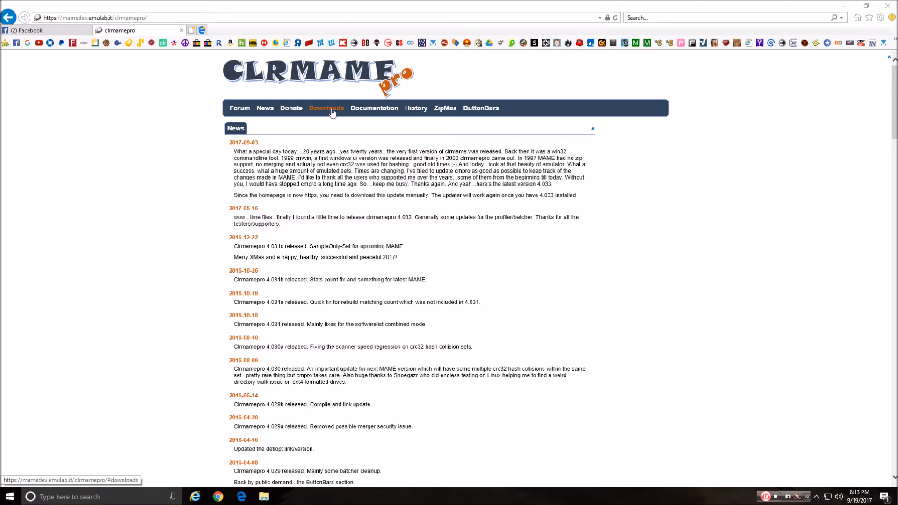
Try to download the clrmamepro 64bit 4.033 zip from the site's downloads section.
left_click(332, 113)
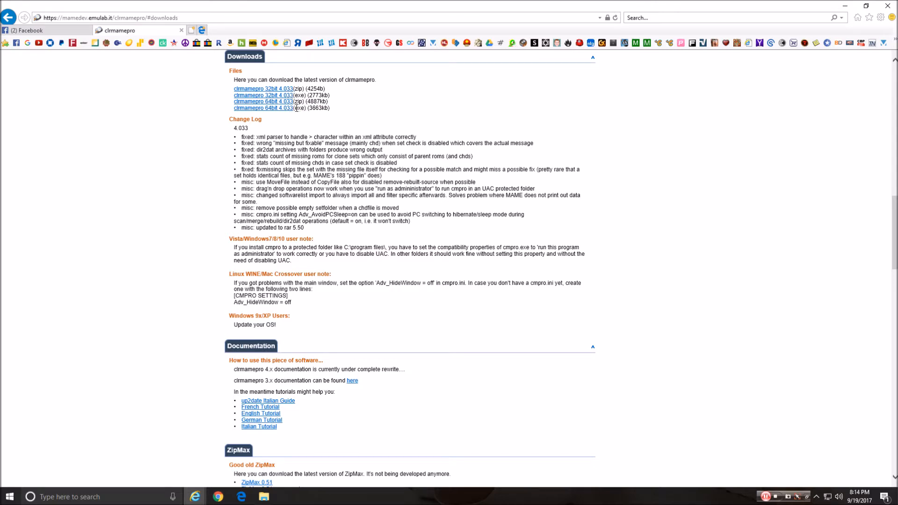
left_click(269, 102)
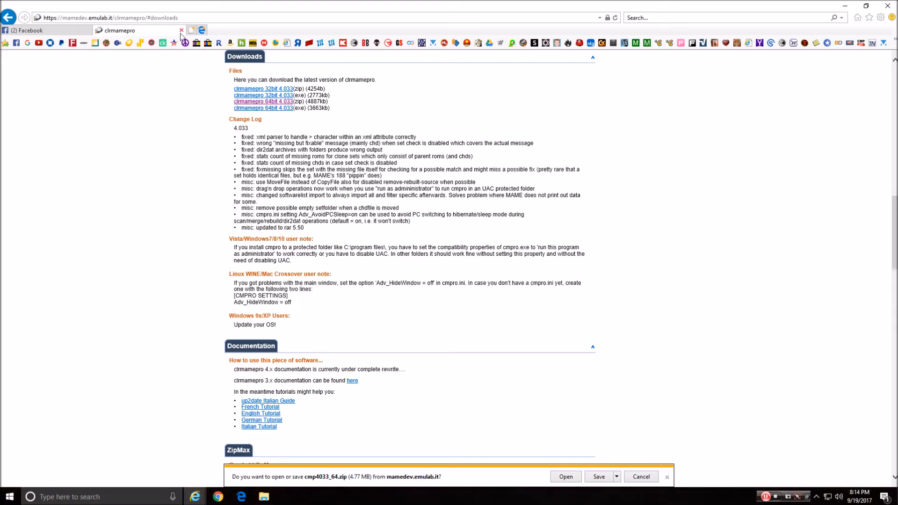
left_click(639, 476)
Switch to File Explorer, go to E:\Mame\ClrMamePro and launch cmpro64.exe.
mouse_move(265, 499)
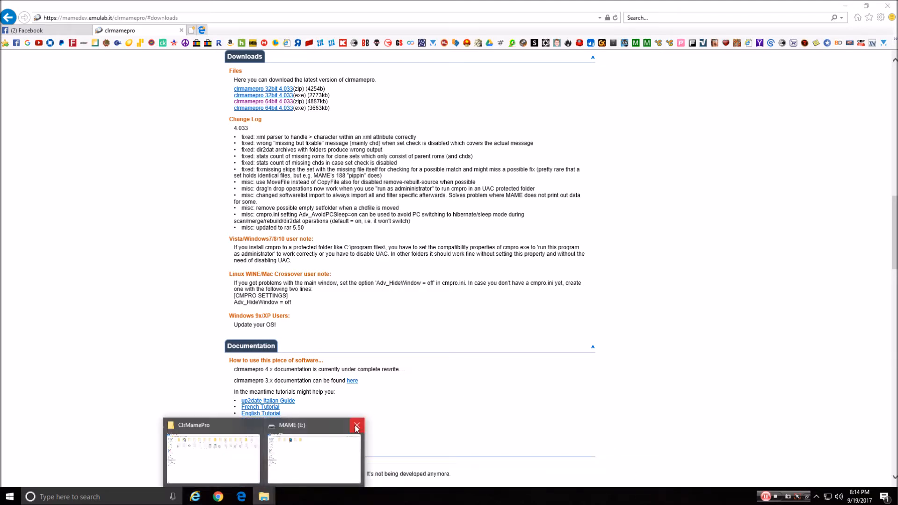
left_click(310, 448)
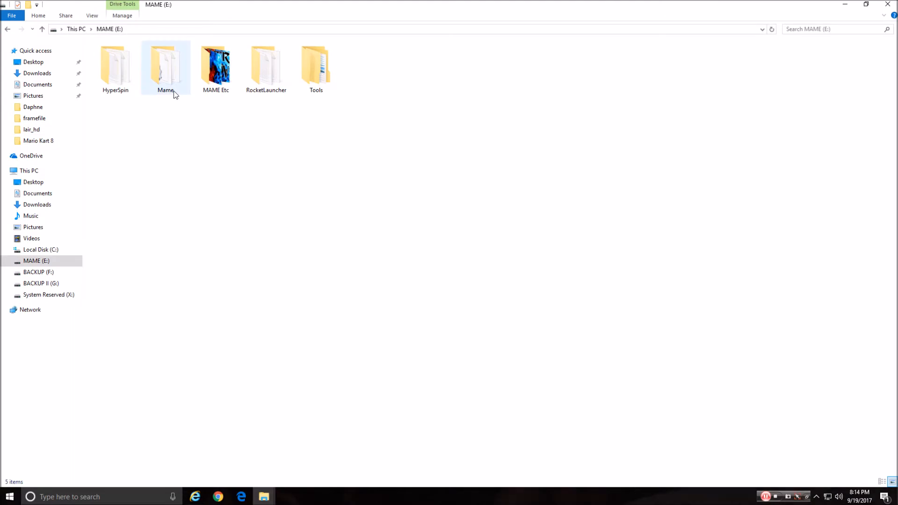
double_click(170, 69)
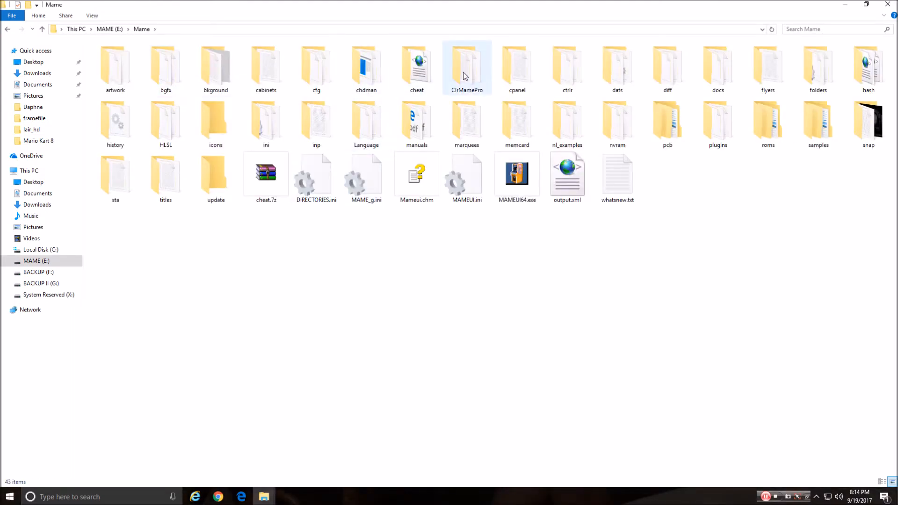
double_click(466, 75)
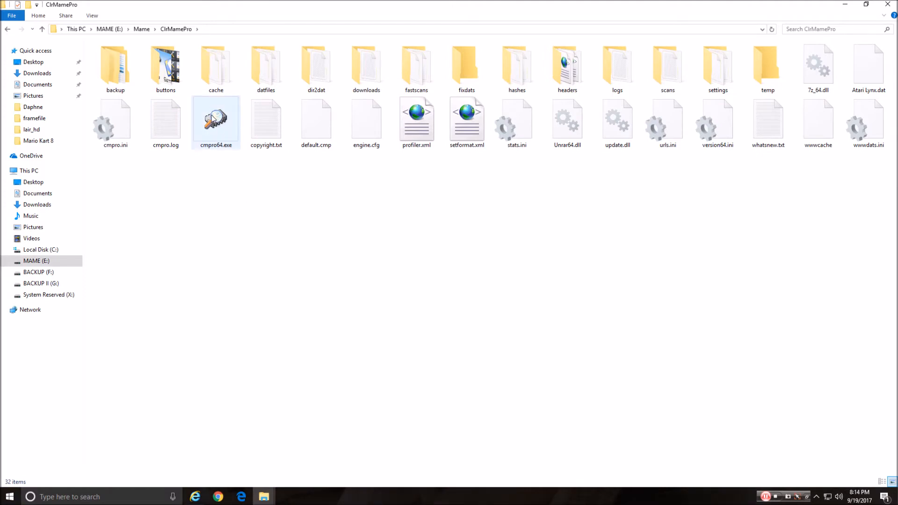
mouse_move(217, 125)
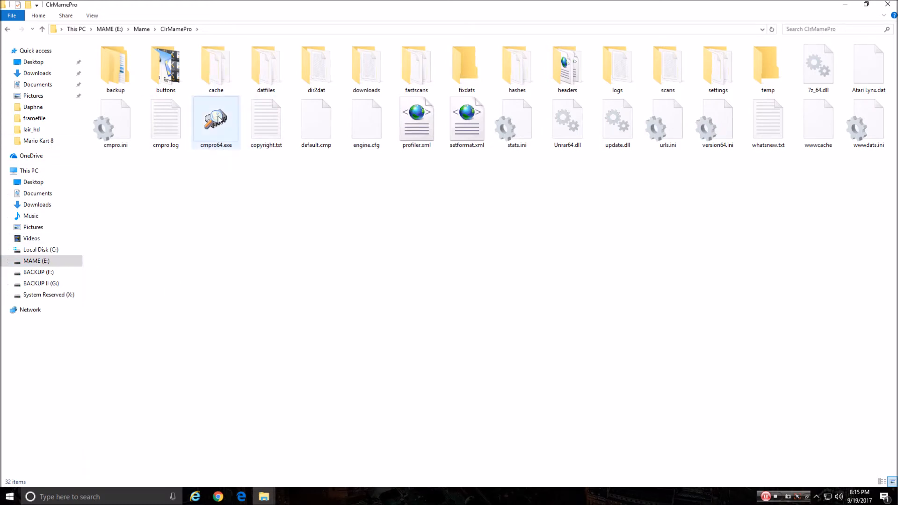
double_click(218, 118)
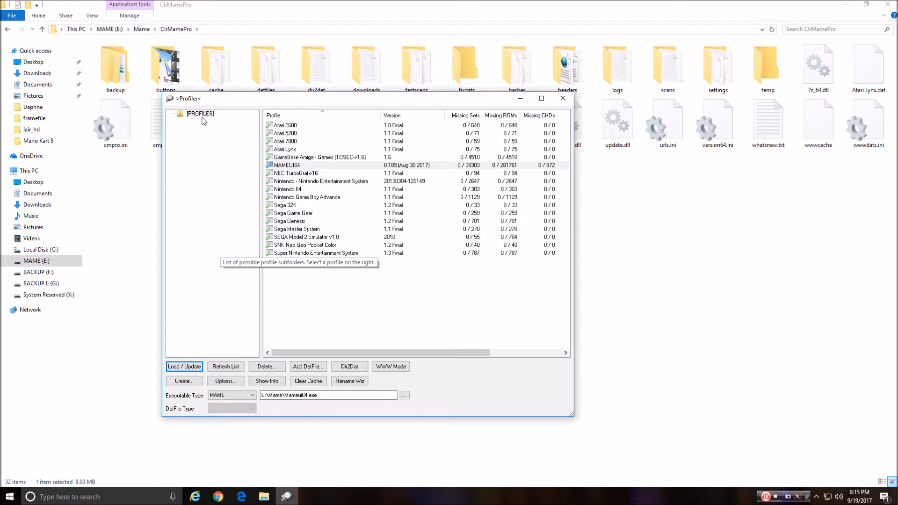
Start creating a profile directly from an emulator, with MAMEUI64.exe in E:\Mame as its executable.
left_click(183, 381)
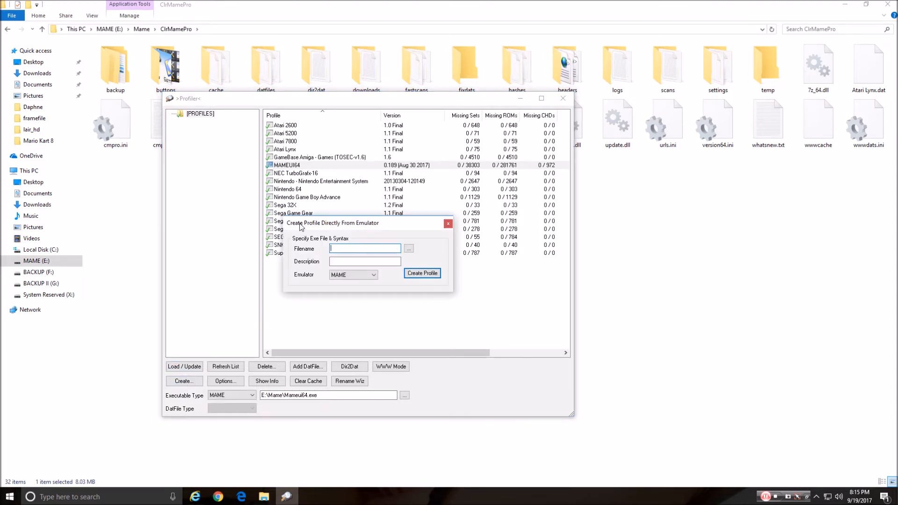
left_click(408, 251)
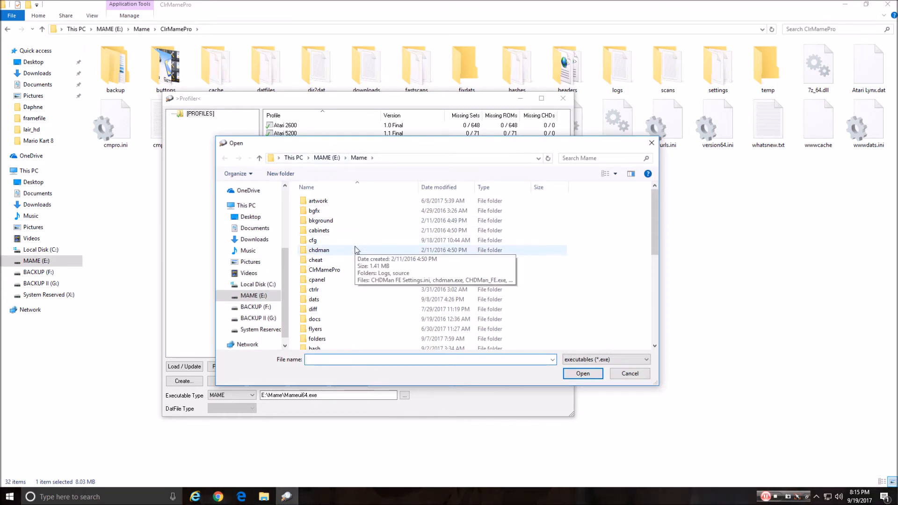
scroll(362, 252, "down", 4)
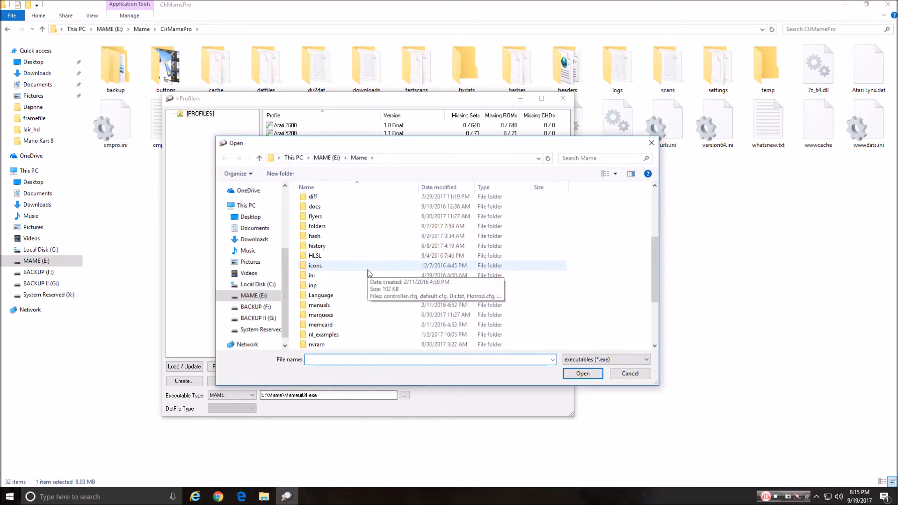
scroll(355, 299, "down", 3)
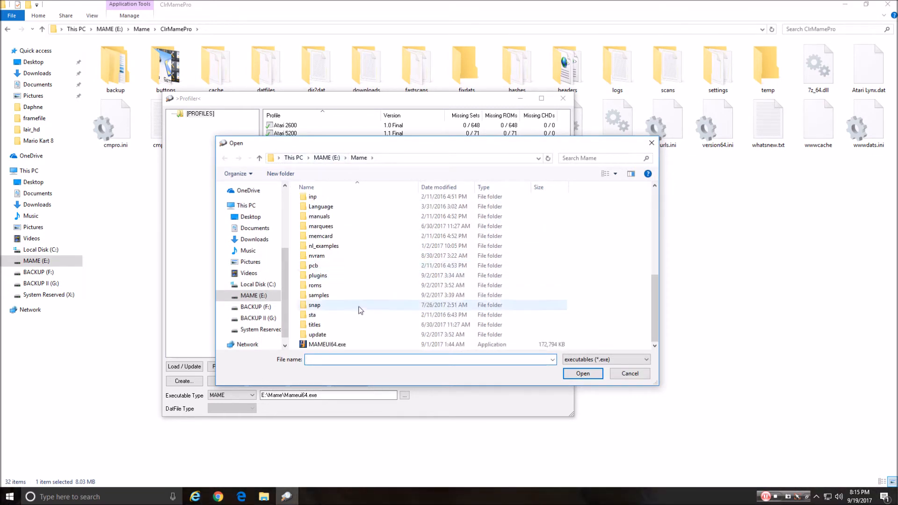
left_click(344, 346)
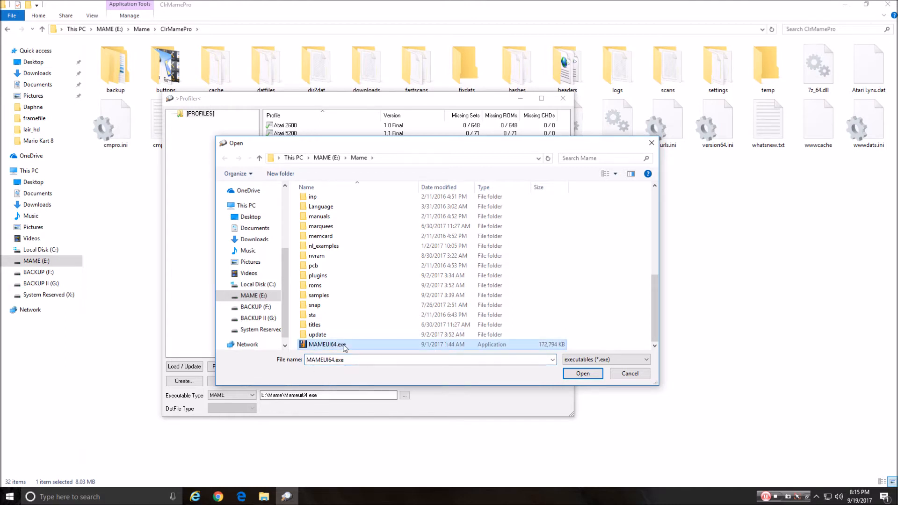
left_click(583, 373)
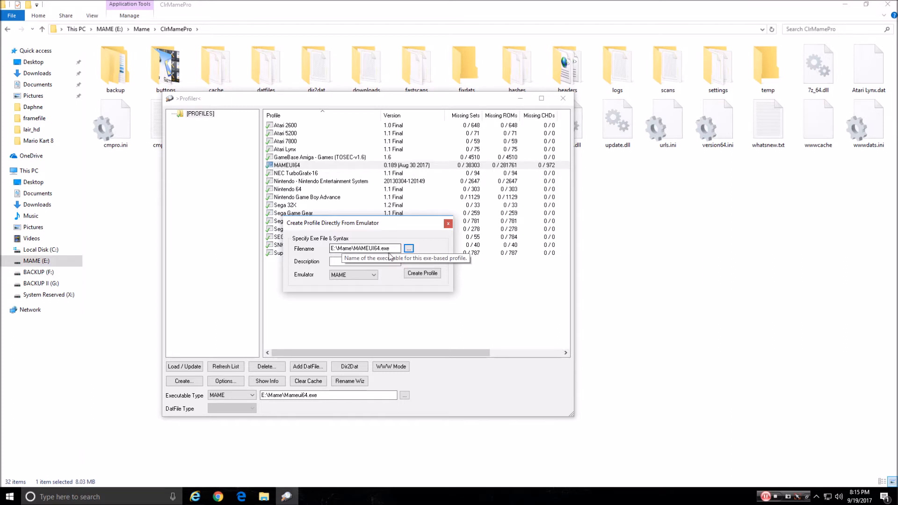
Set the new profile's description to .189.
left_click(353, 260)
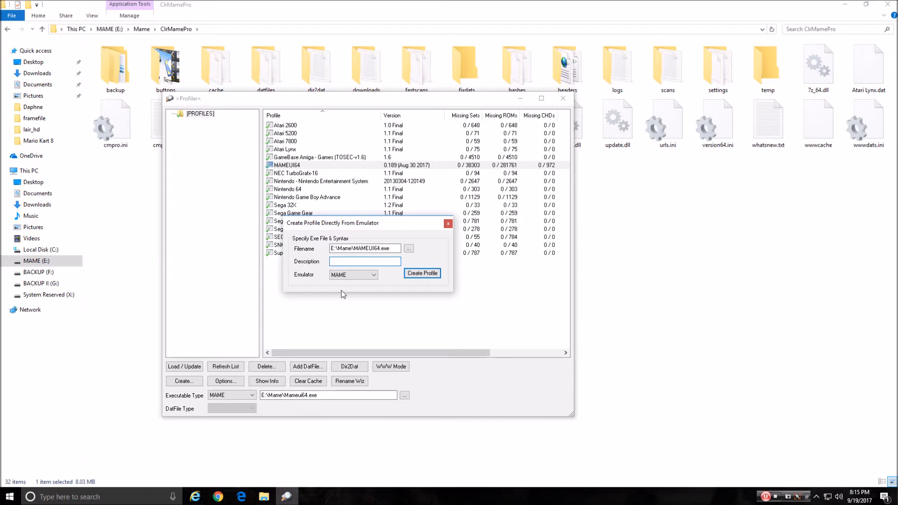
type("Mam")
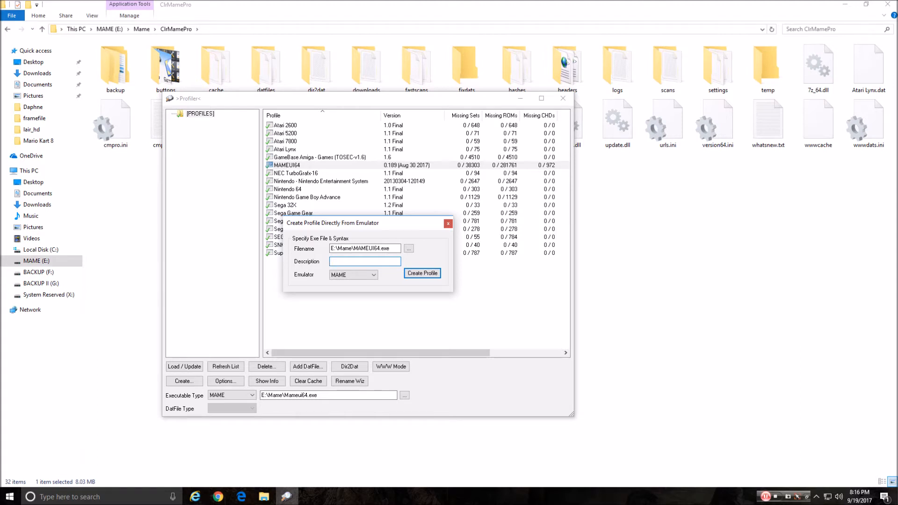
type("EUI64")
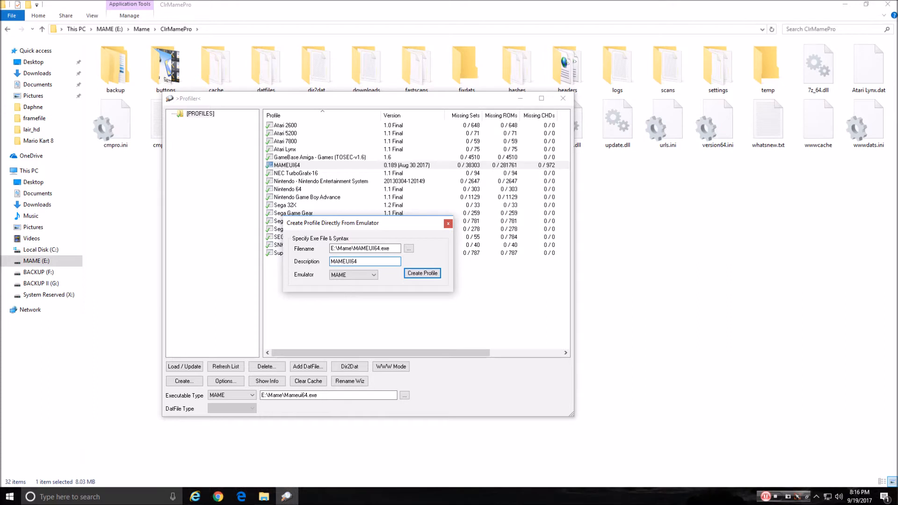
key("BackSpace")
key("BackSpace")
key("BackSpace")
key("BackSpace")
key("BackSpace")
key("BackSpace")
key("BackSpace")
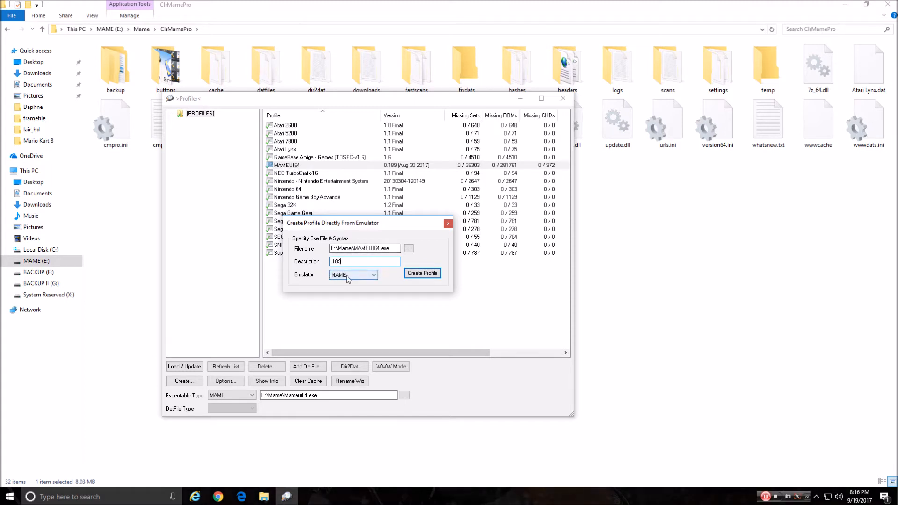
Create the profile with emulator type MAME in the [PROFILES] folder, using the default.cmp settings, and load it.
left_click(374, 276)
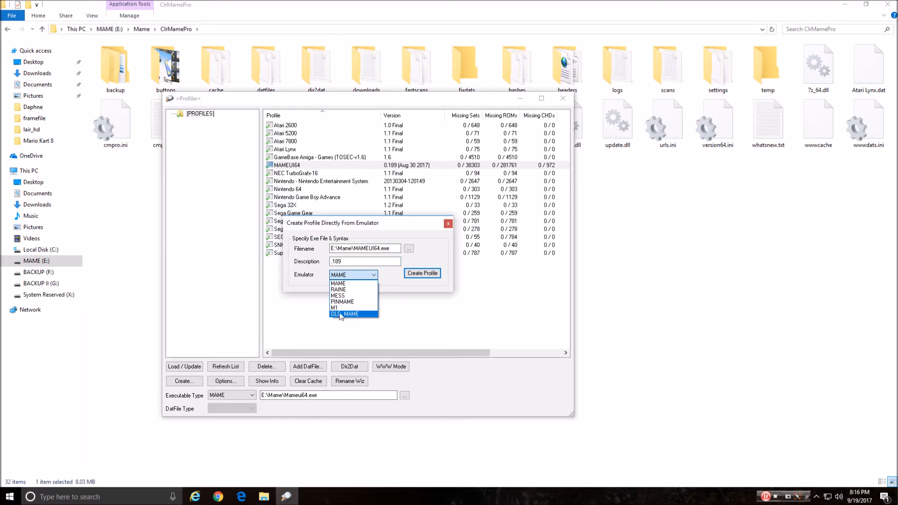
left_click(342, 284)
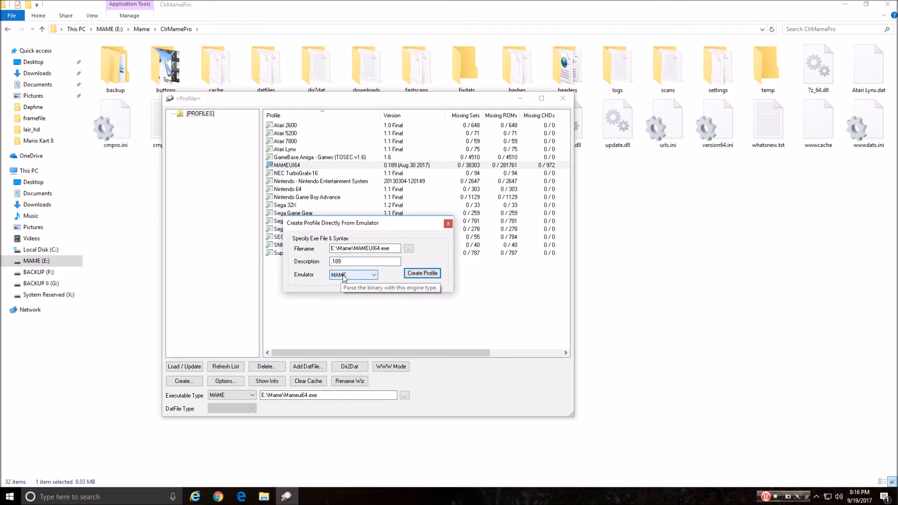
left_click(422, 274)
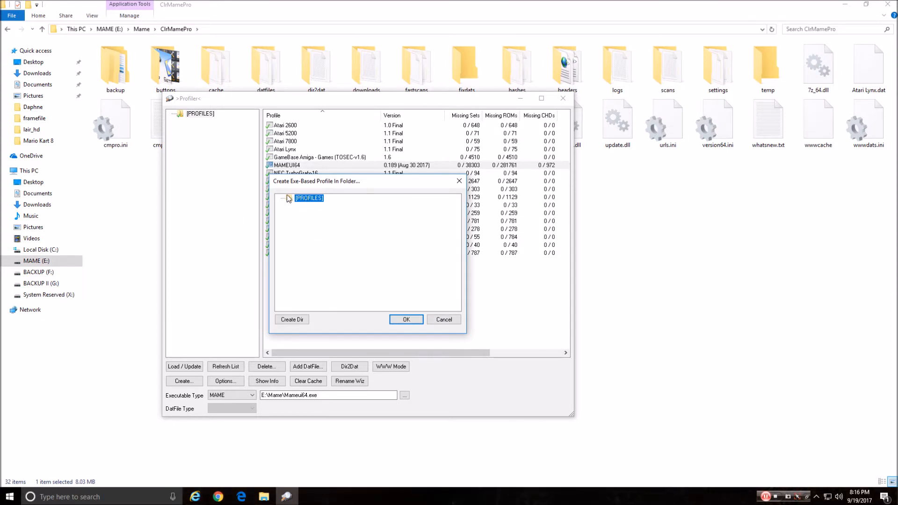
left_click(406, 320)
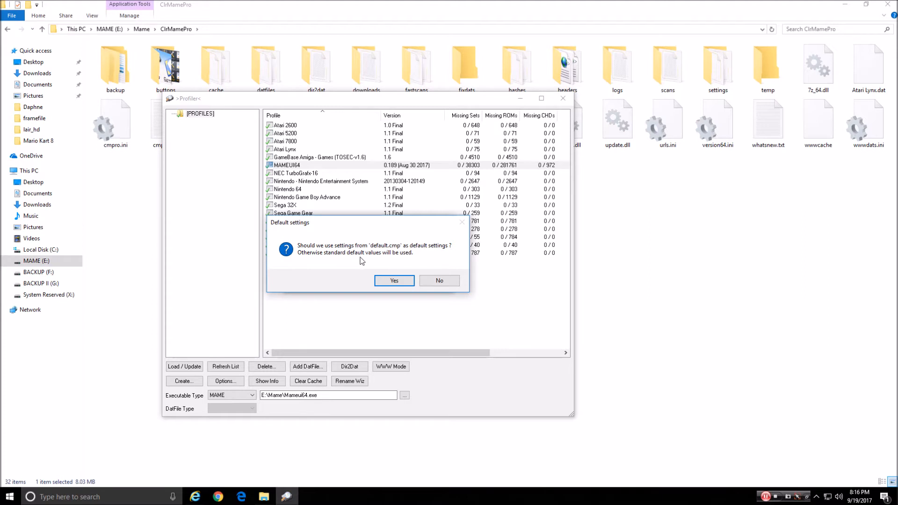
left_click(395, 281)
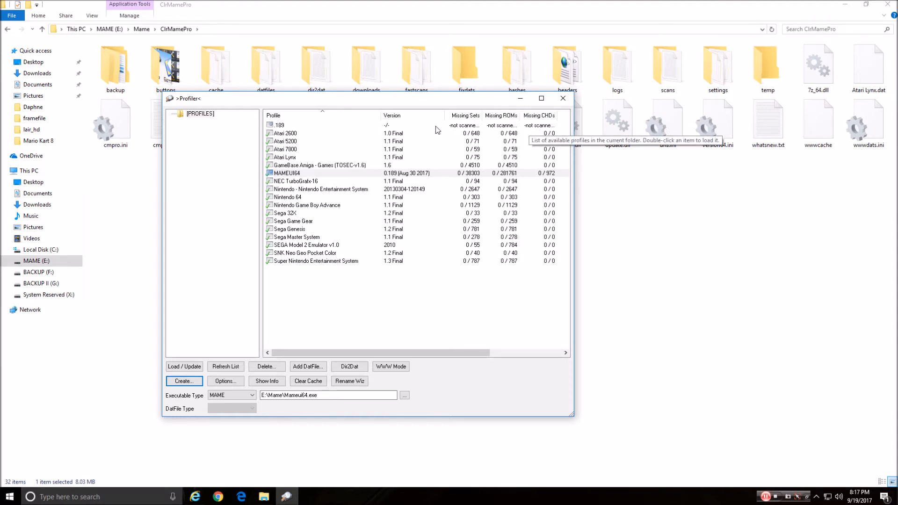
double_click(280, 125)
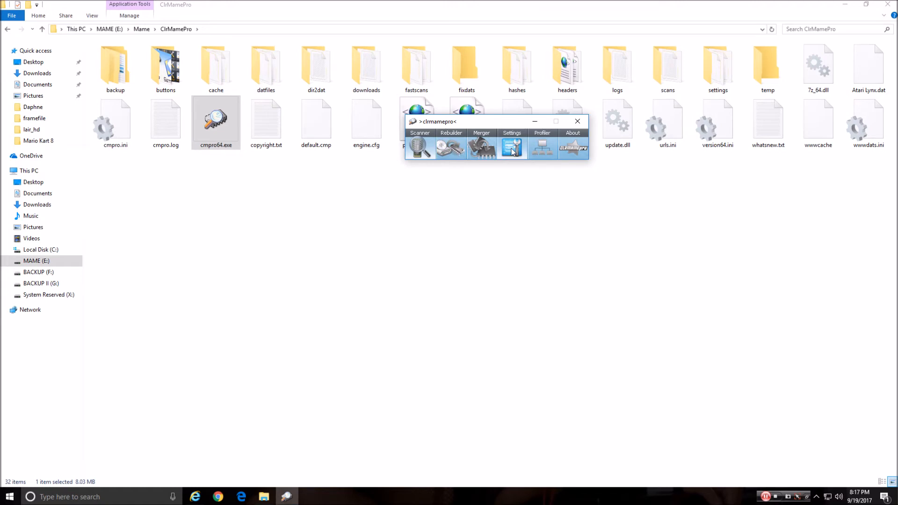
left_click(142, 29)
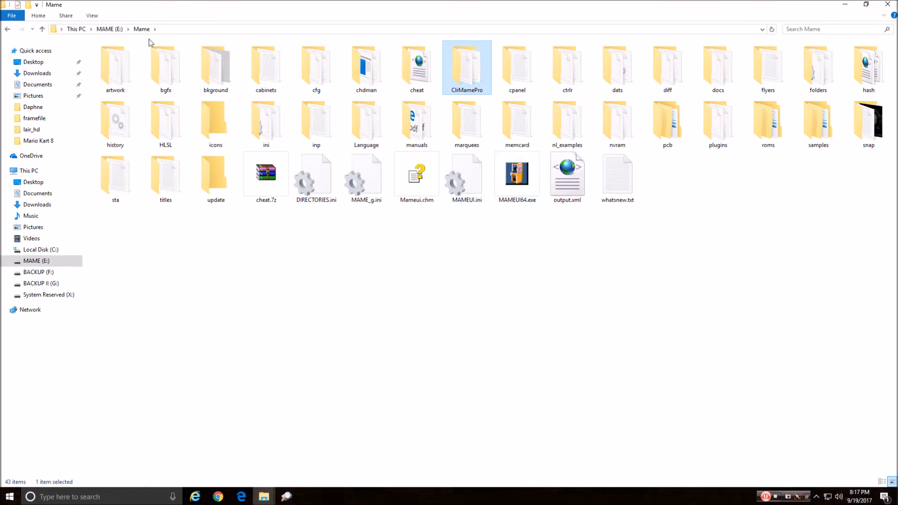
double_click(484, 75)
left_click(215, 119)
left_click(286, 496)
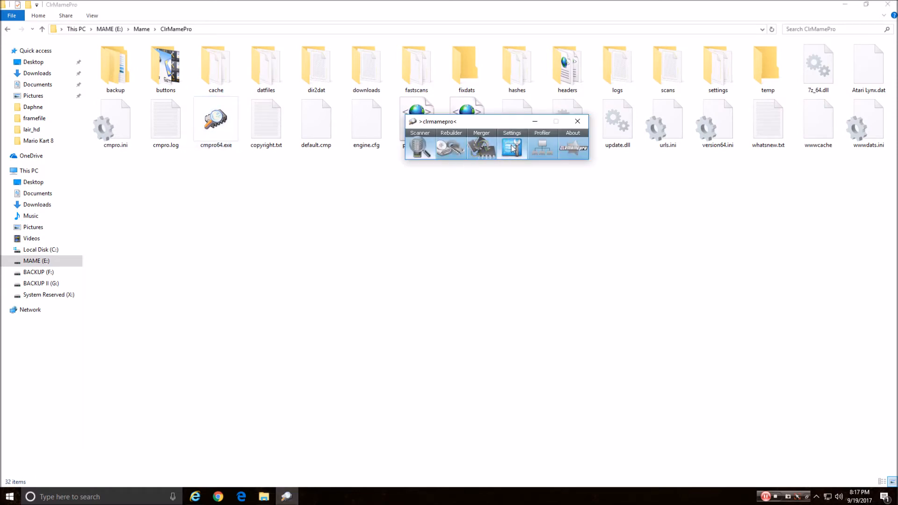
Open the .189 profile's settings and uncheck the E:\HyperSpin\Media\MAME\Video\ entry among the ROM paths.
left_click(513, 149)
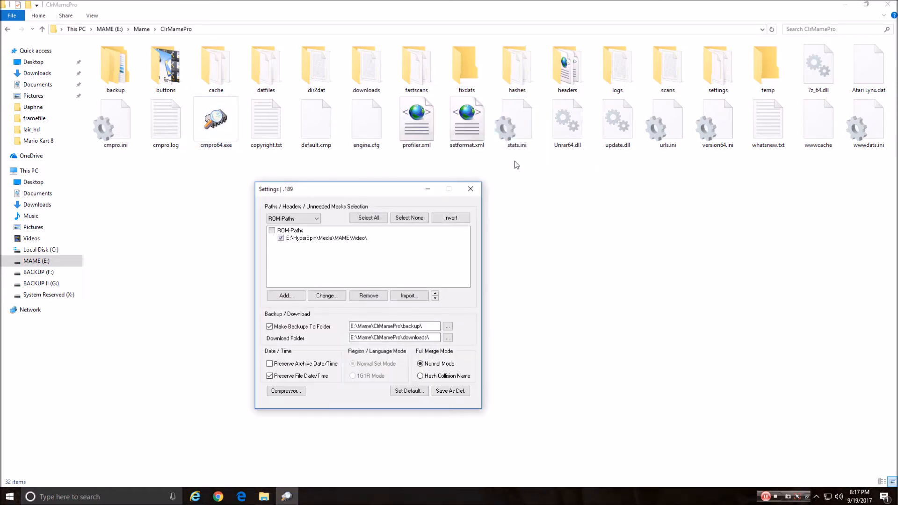
left_click_drag(348, 186, 348, 128)
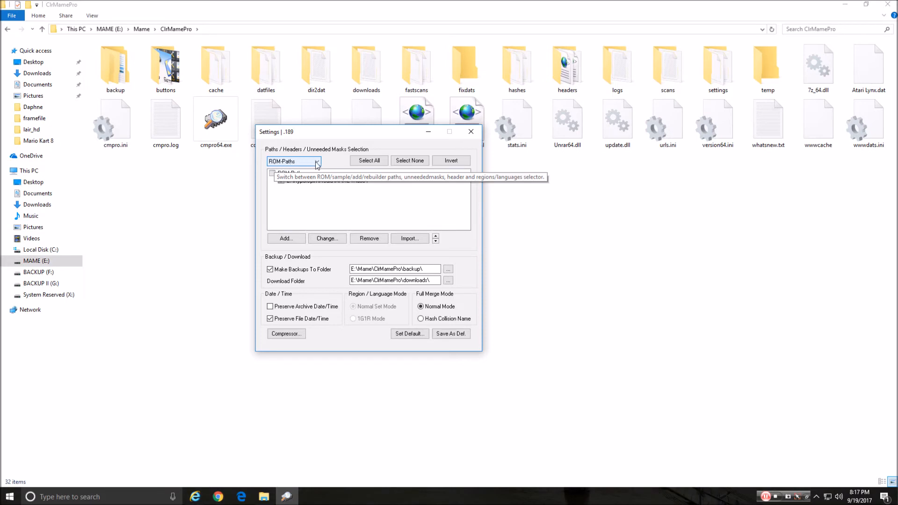
left_click(281, 181)
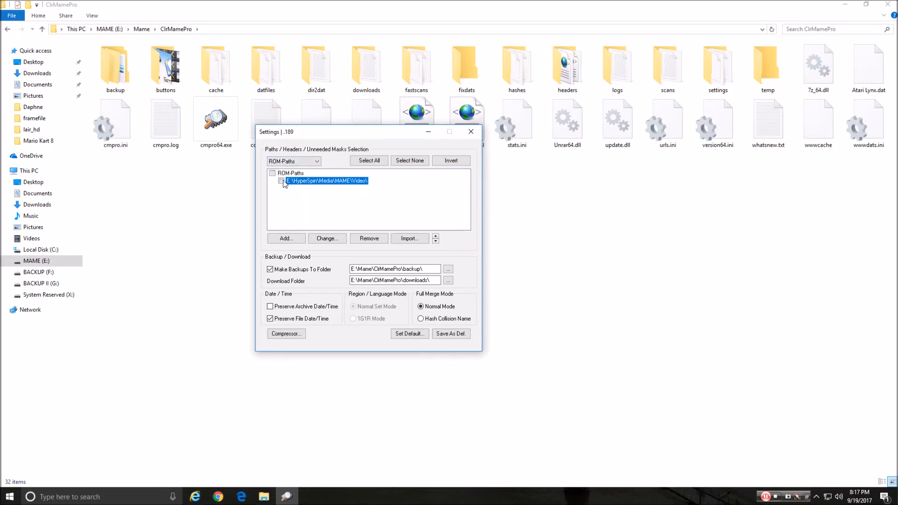
Replace the existing ROM path with the roms folder inside E:\Mame.
left_click(327, 239)
left_click_drag(429, 208, 428, 213)
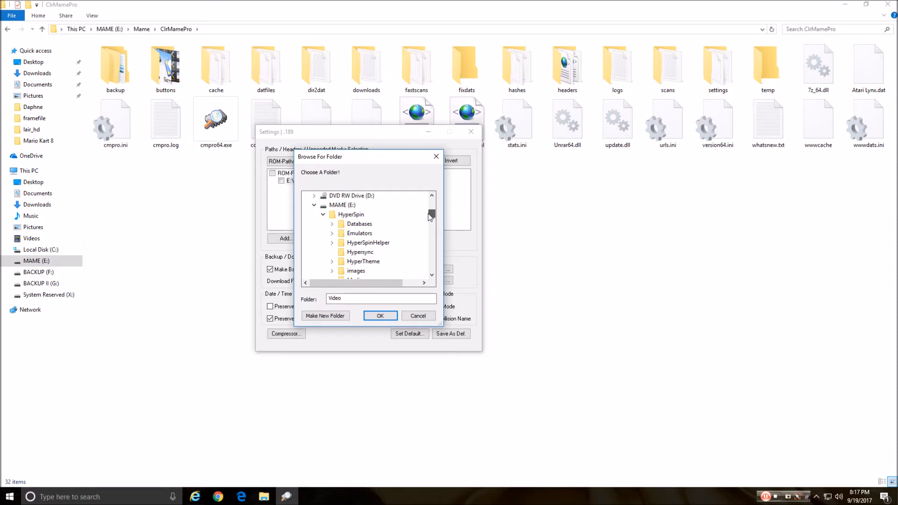
left_click(342, 206)
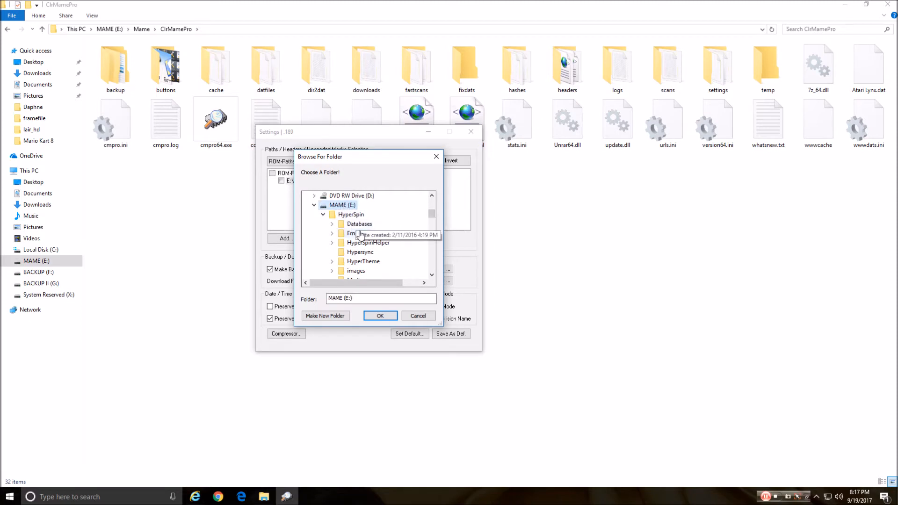
scroll(365, 237, "down", 3)
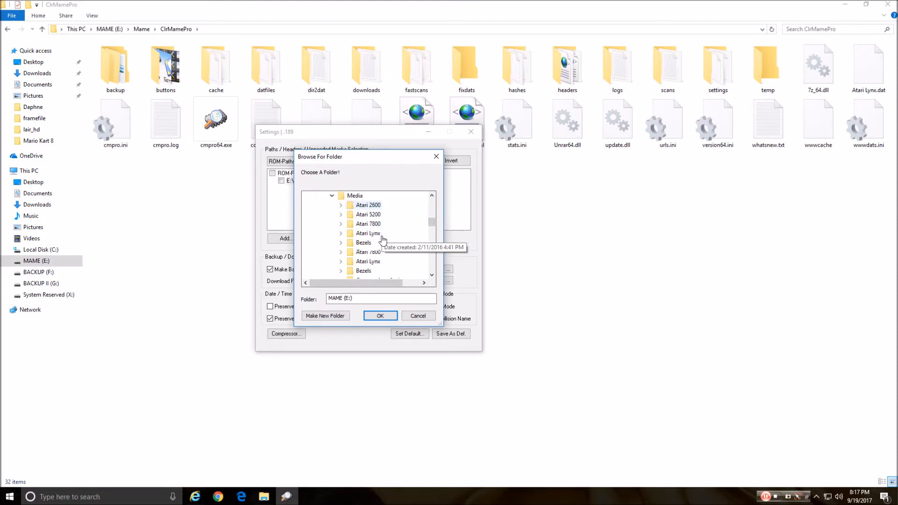
left_click(332, 195)
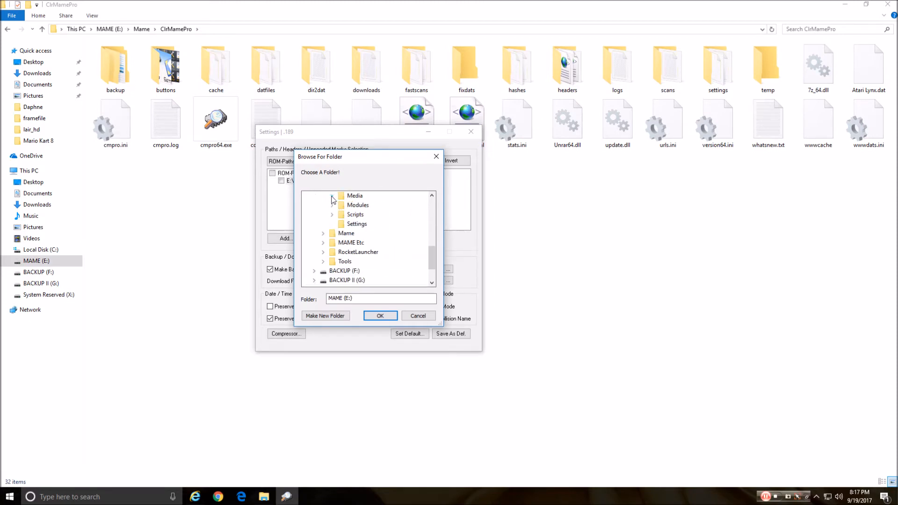
left_click(346, 232)
scroll(382, 235, "down", 1)
scroll(382, 236, "down", 6)
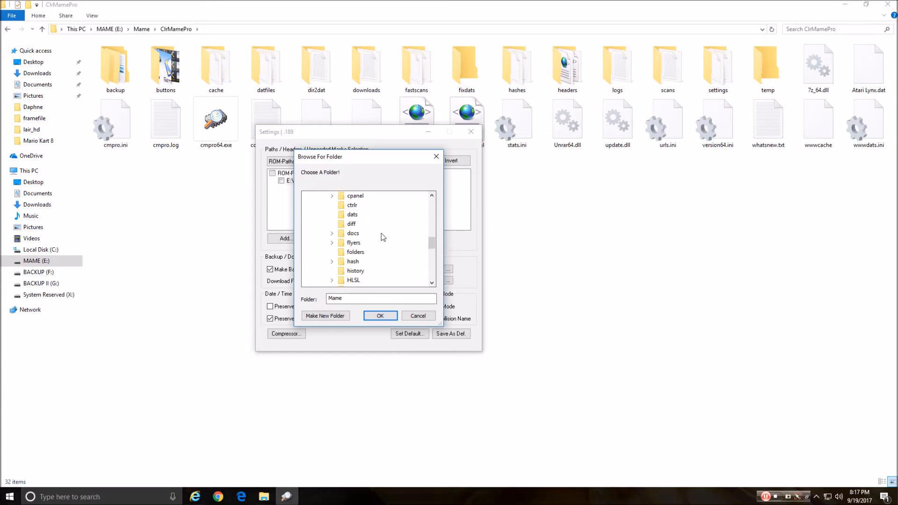
scroll(382, 236, "down", 1)
left_click(355, 252)
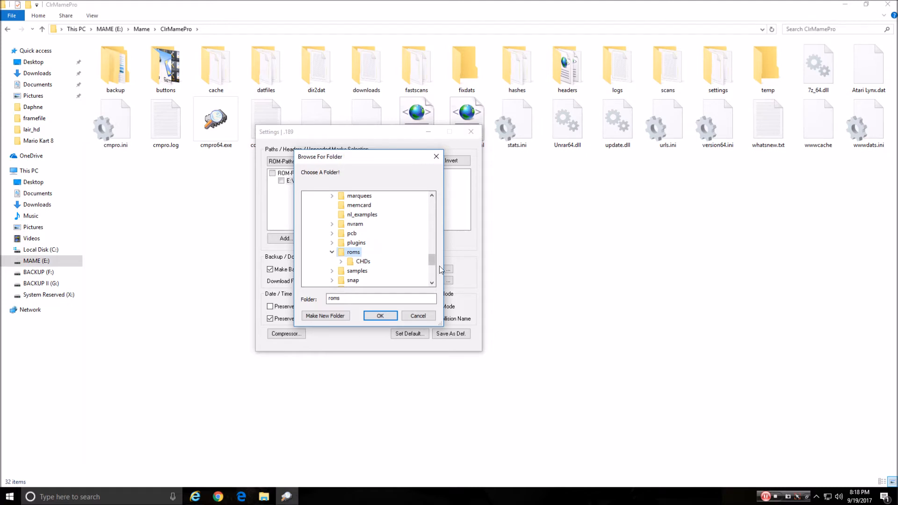
left_click_drag(431, 263, 429, 228)
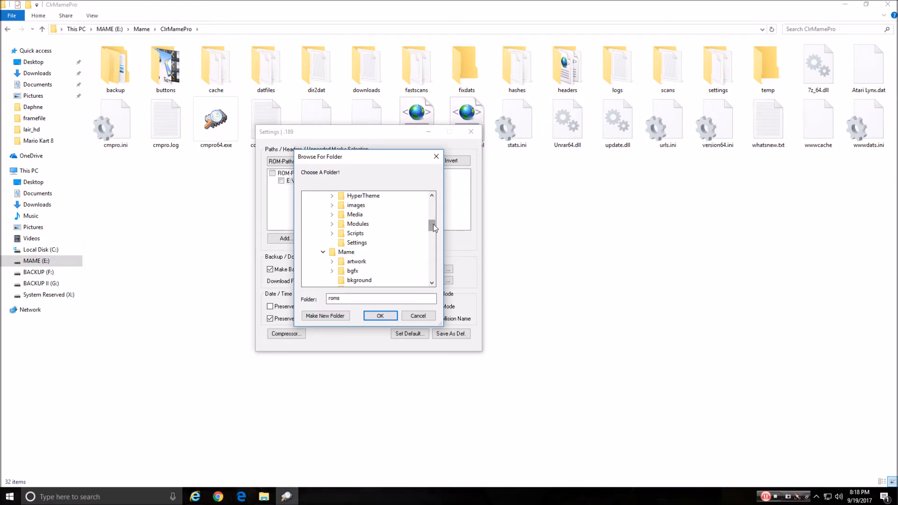
left_click_drag(433, 223, 431, 262)
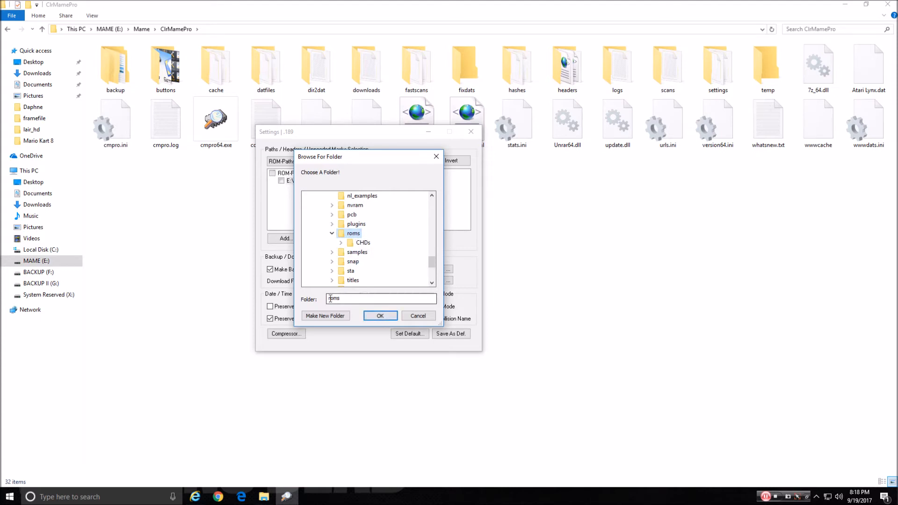
left_click(377, 317)
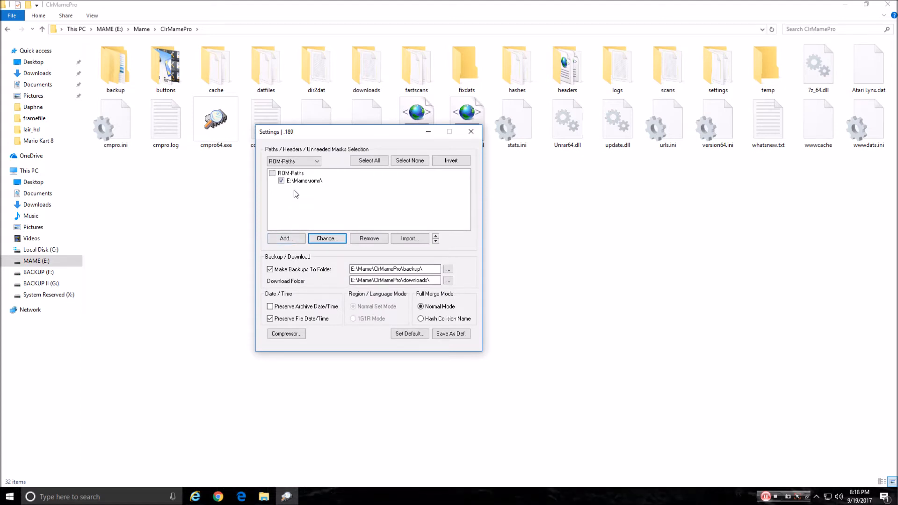
Add the CHDs folder inside E:\Mame\roms as a second ROM path.
left_click(290, 240)
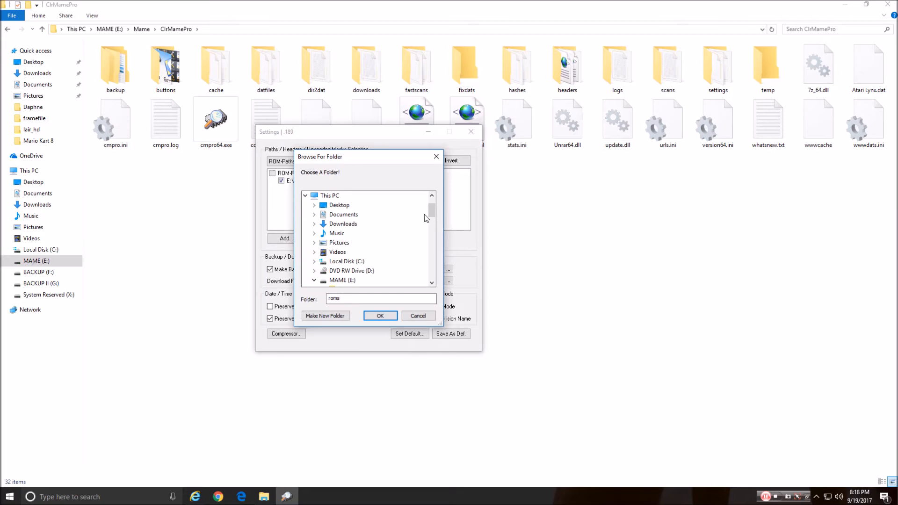
left_click_drag(431, 210, 433, 220)
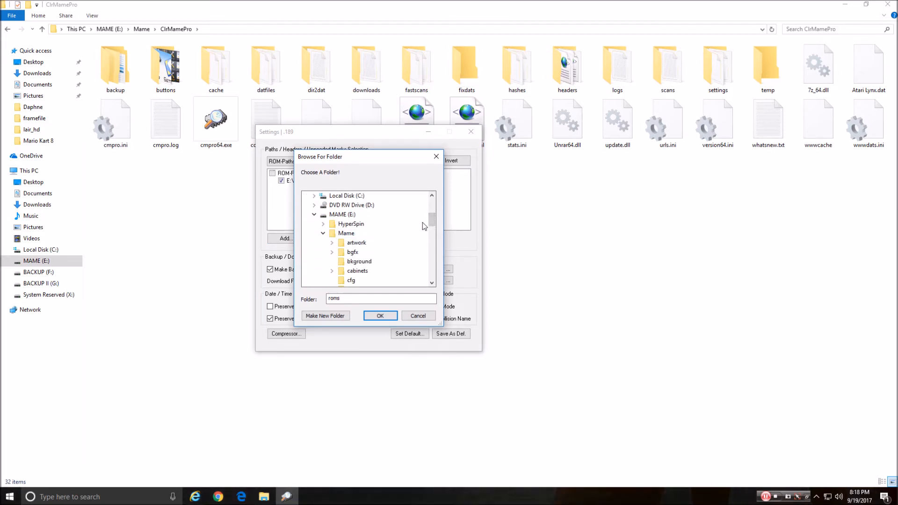
left_click_drag(430, 218, 431, 260)
left_click(331, 233)
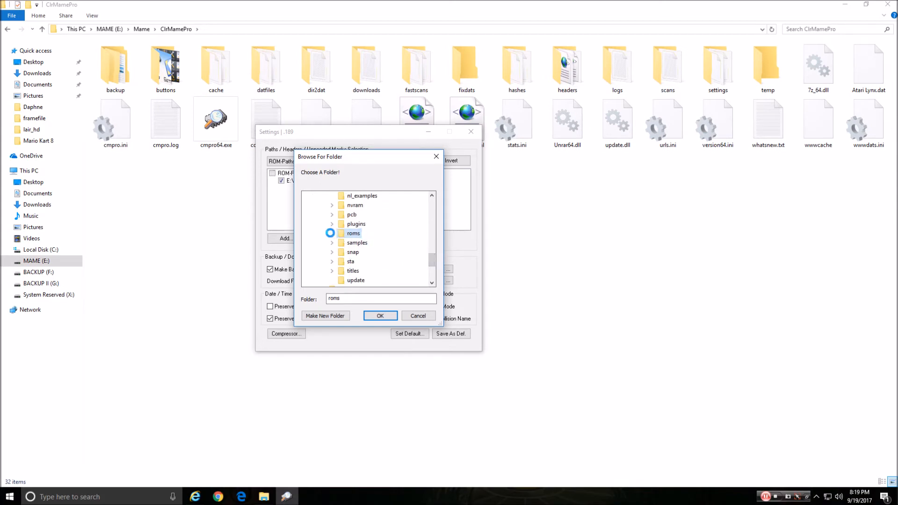
double_click(365, 243)
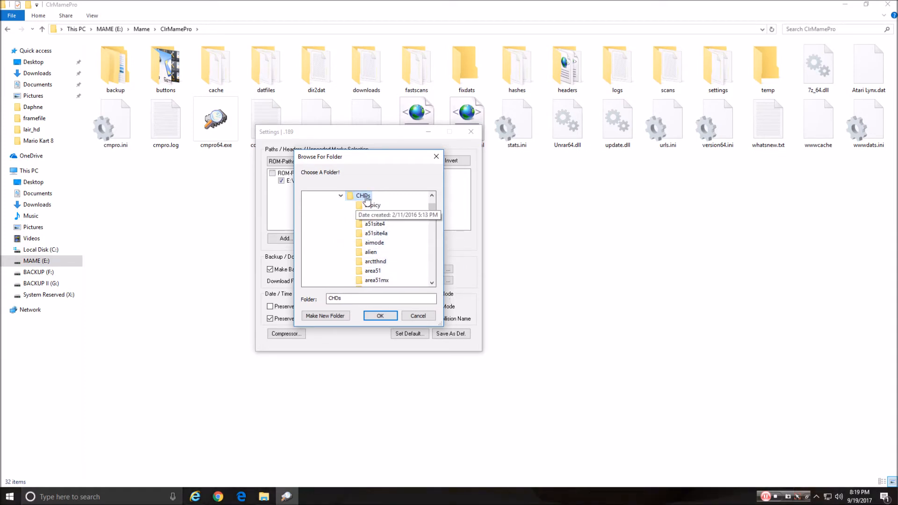
left_click(380, 316)
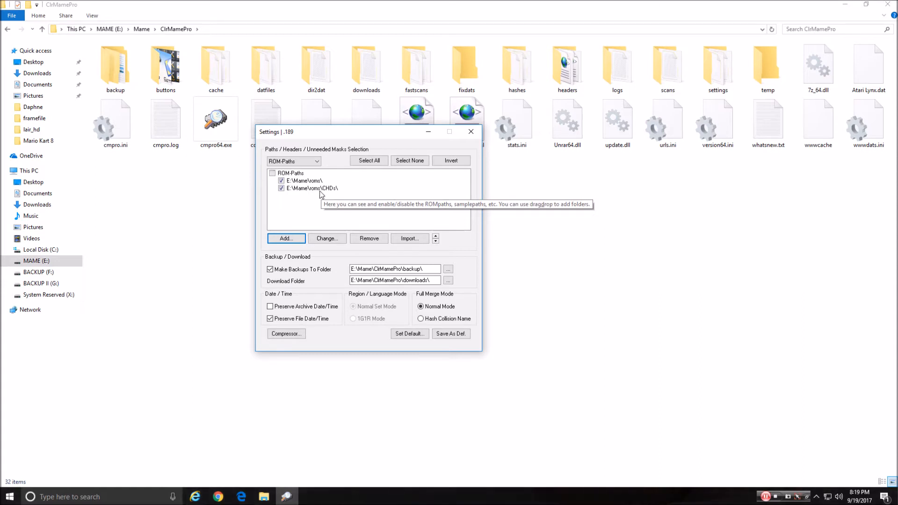
Switch to the Sample-Paths and add the samples folder inside E:\Mame.
left_click(320, 167)
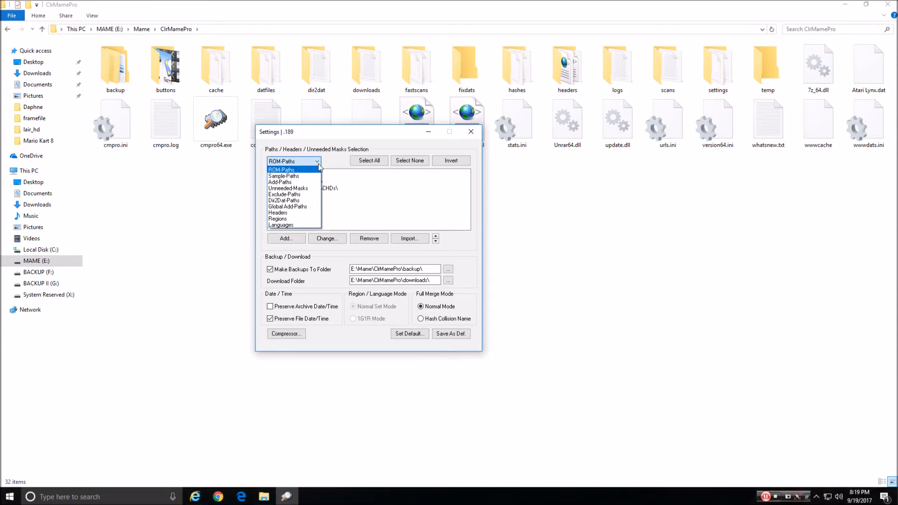
left_click(297, 177)
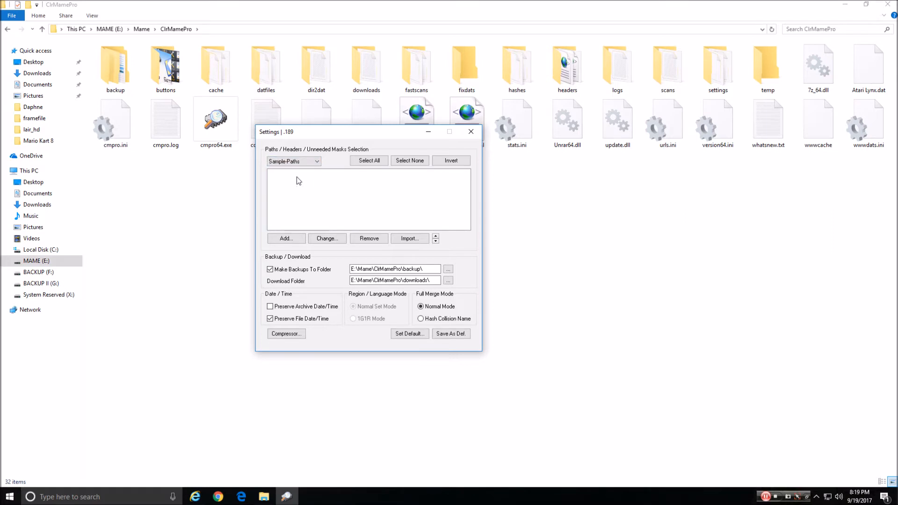
left_click(286, 240)
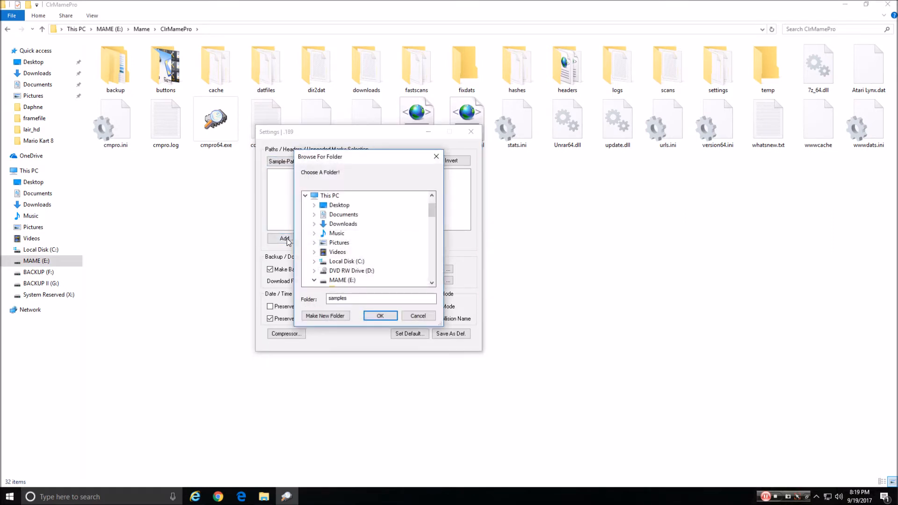
mouse_move(430, 212)
left_mouse_down()
mouse_move(430, 230)
mouse_move(431, 220)
left_mouse_up()
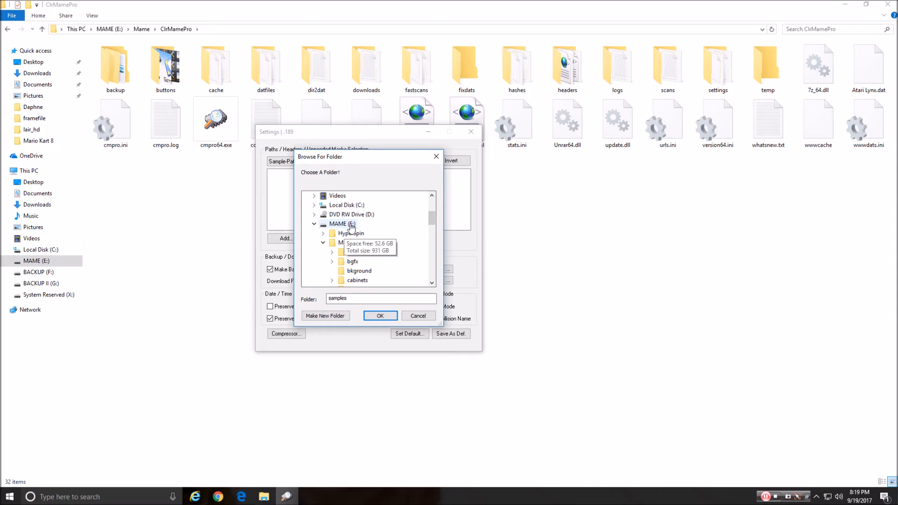
left_click_drag(433, 220, 430, 258)
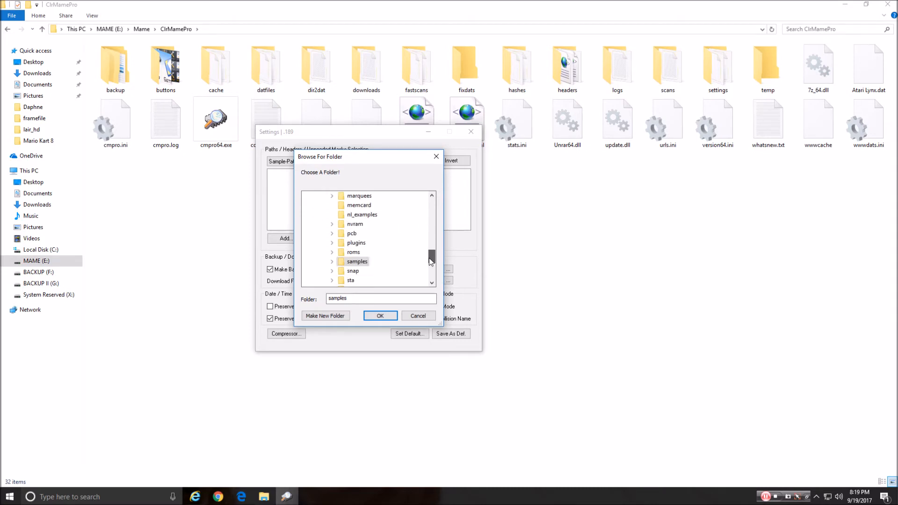
double_click(363, 264)
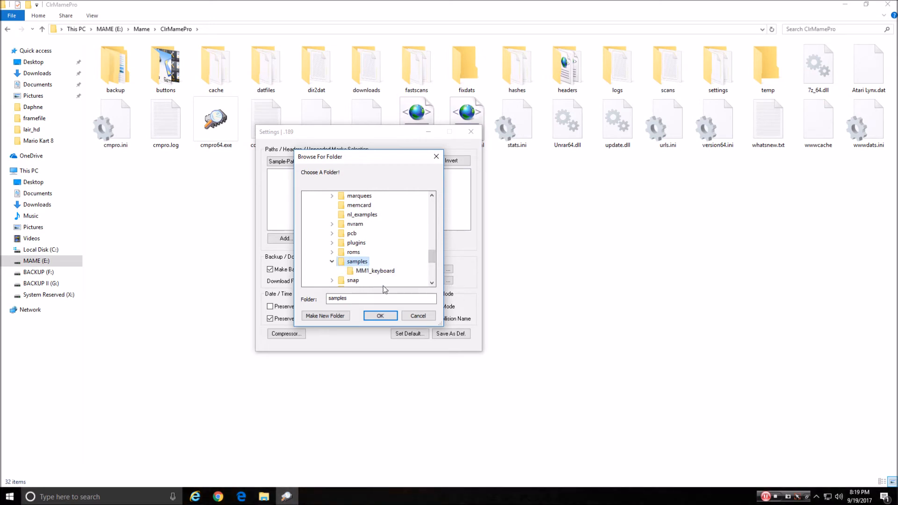
left_click(380, 316)
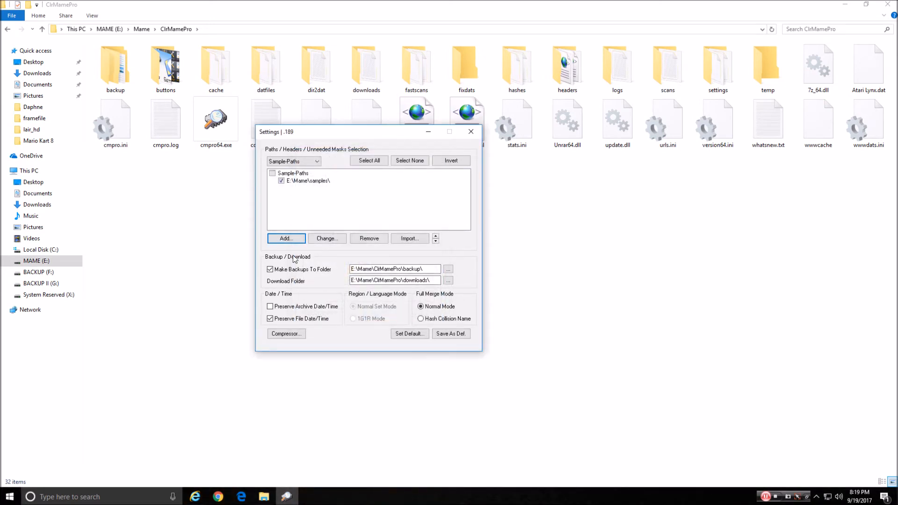
Review the profile's ROM-Paths list and return to its Sample-Paths list.
left_click(311, 162)
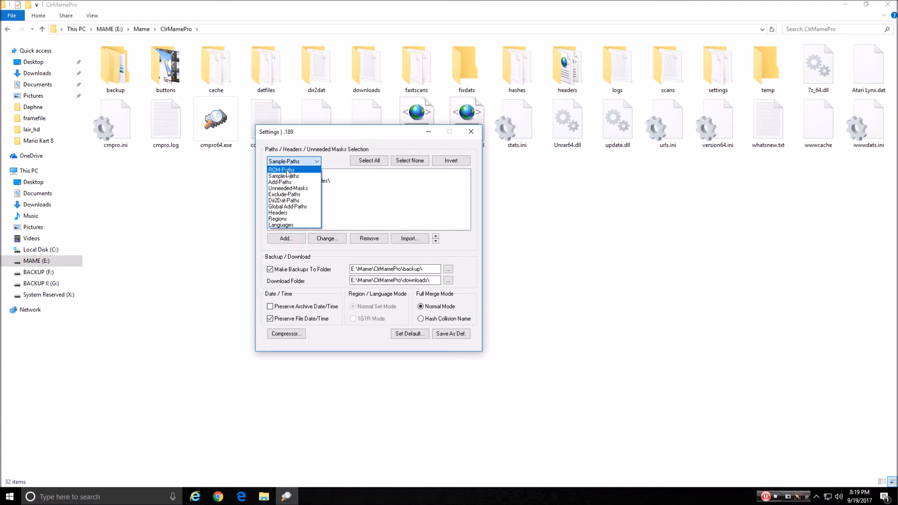
left_click(360, 197)
left_click(318, 162)
left_click(289, 171)
left_click(294, 162)
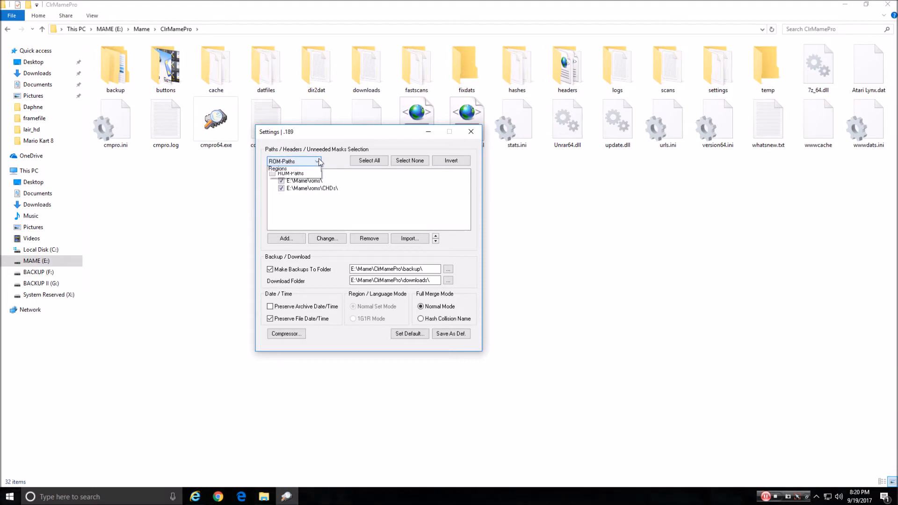
left_click(297, 176)
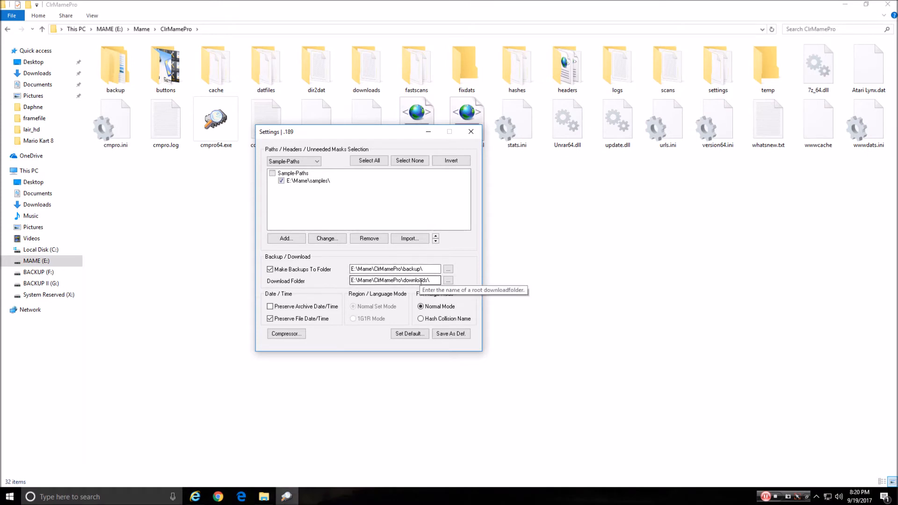
Save the current settings as the default settings and close the settings window.
left_click(451, 336)
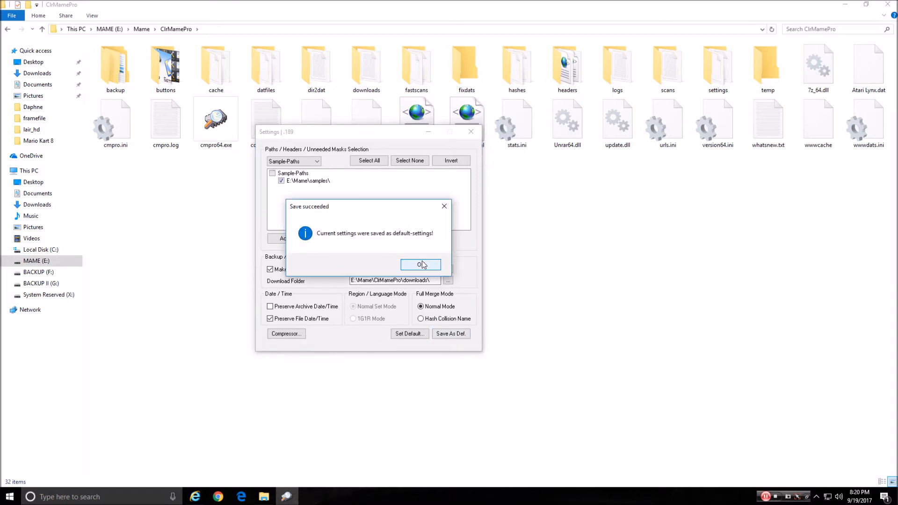
left_click(421, 264)
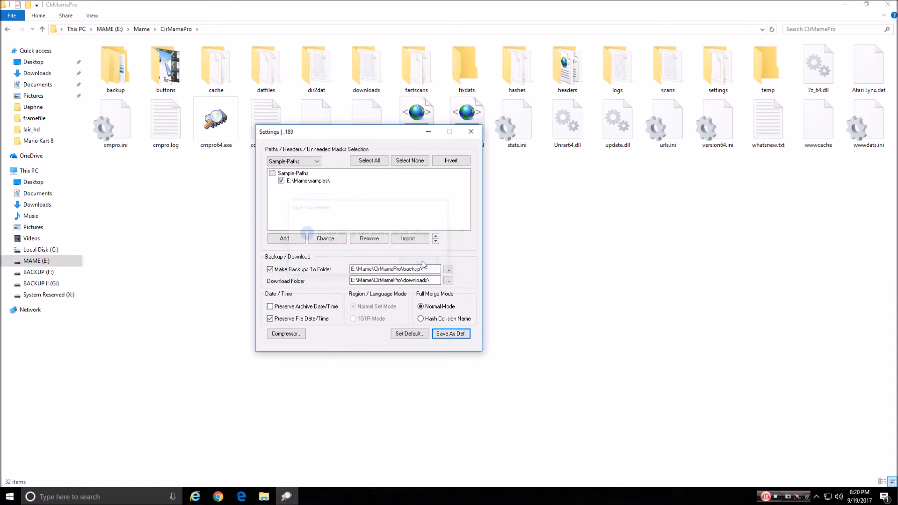
left_click(470, 133)
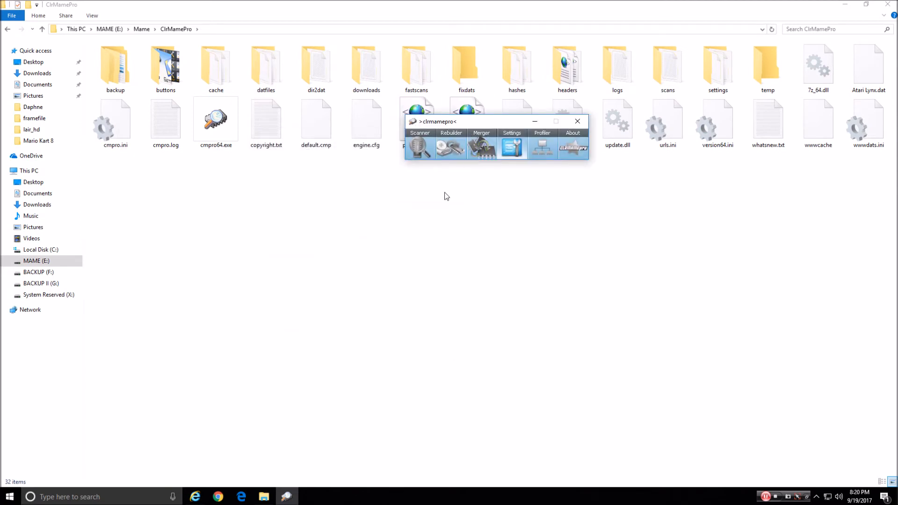
Open the Scanner for the .189 profile and run a new scan.
left_click(420, 147)
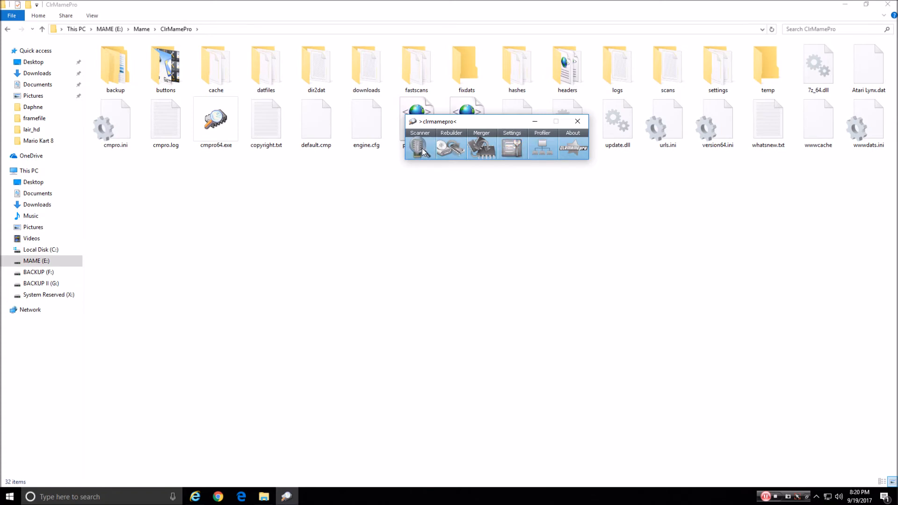
left_click_drag(279, 8, 274, 133)
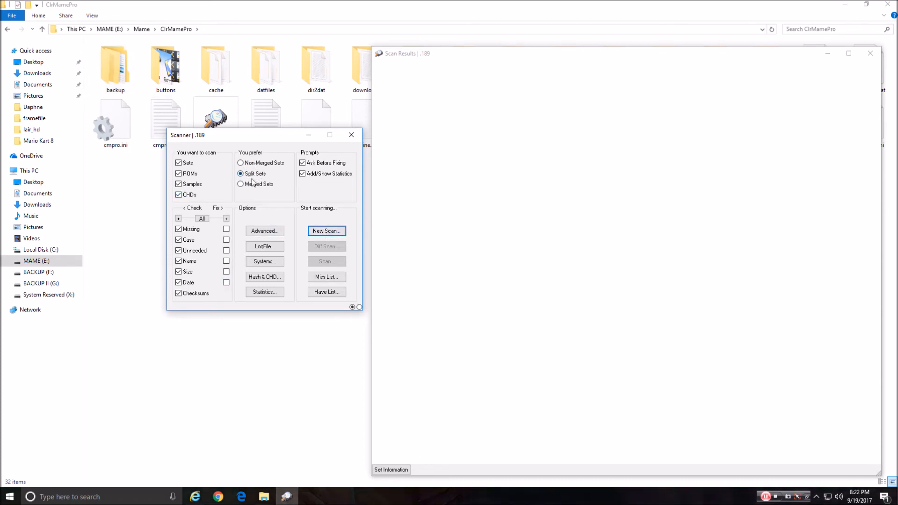
left_click(327, 231)
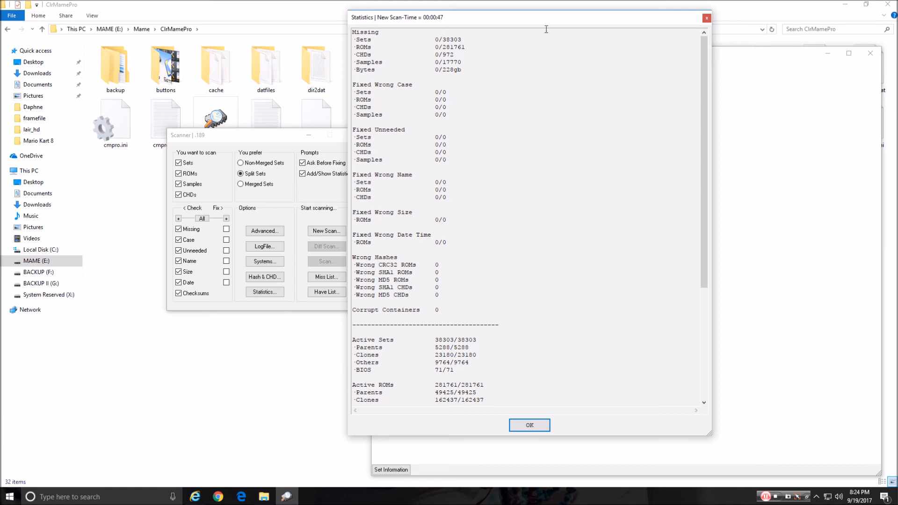
Examine the scan statistics for missing, fixed and active sets, ROMs, CHDs and samples, and close them.
left_click_drag(549, 17, 194, 32)
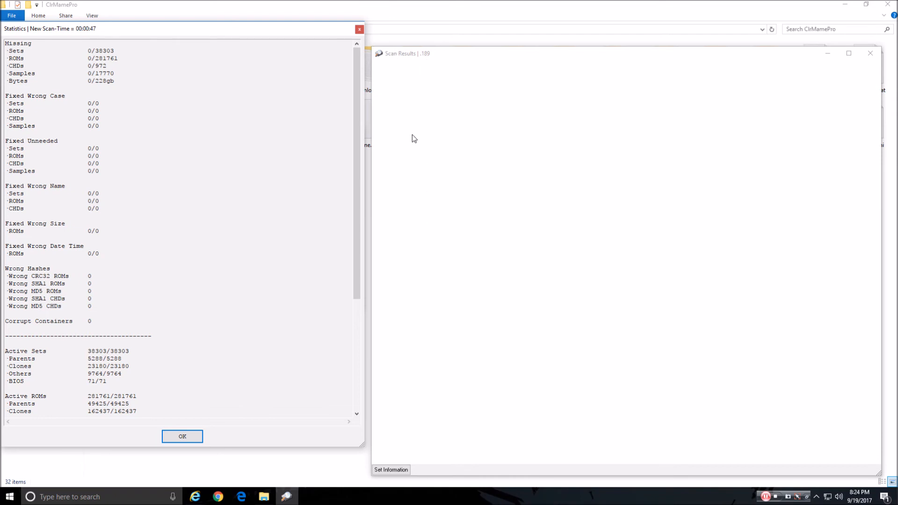
left_click(405, 363)
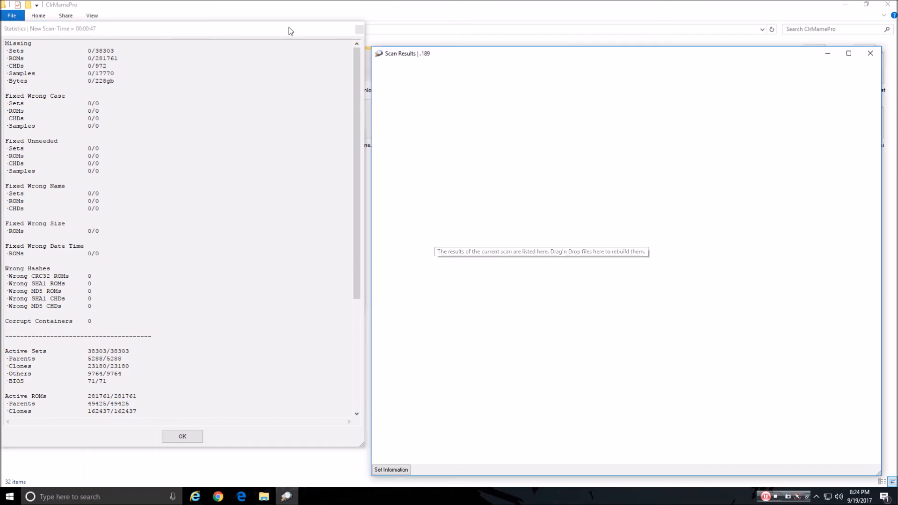
left_click_drag(260, 28, 575, 25)
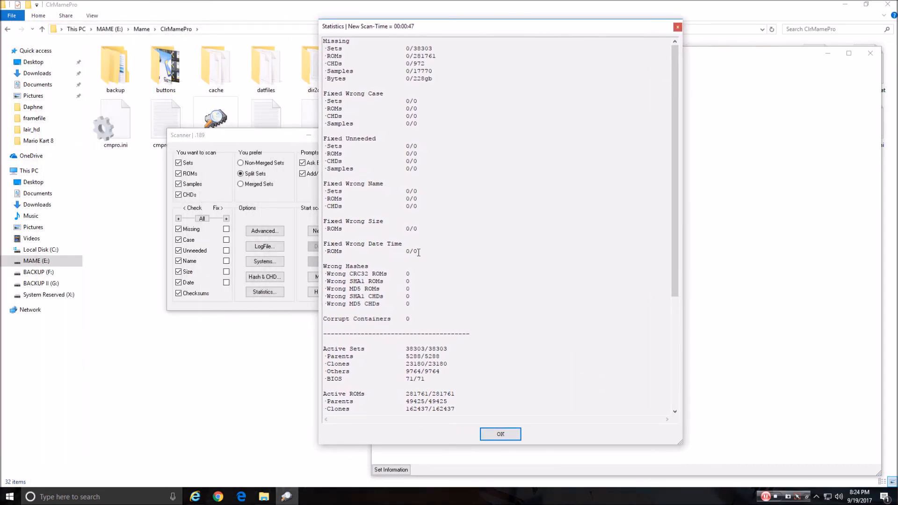
scroll(447, 165, "down", 7)
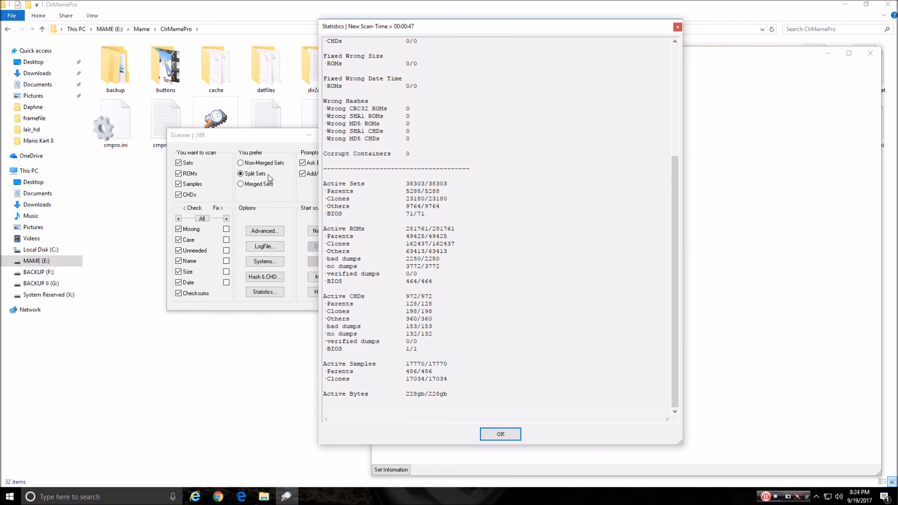
left_click(500, 432)
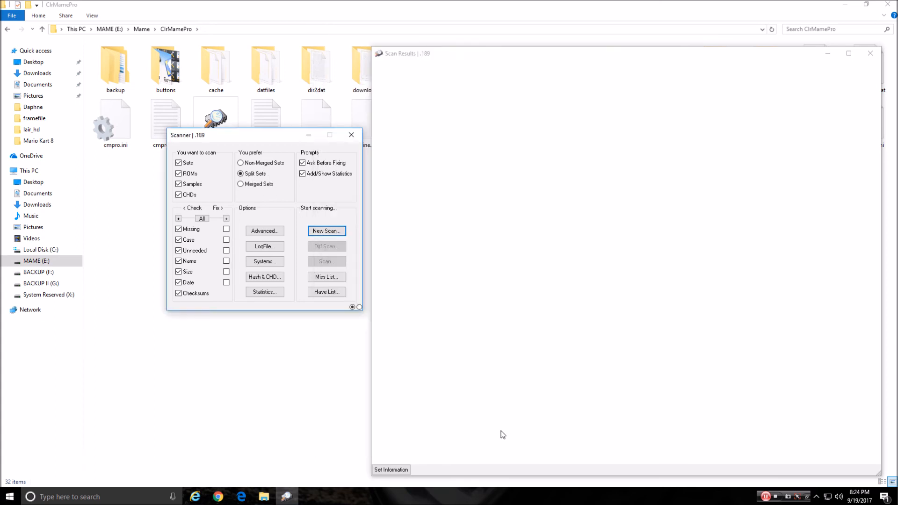
Enable every Fix option in the .189 Scanner and run a new scan through to its statistics.
left_click(227, 219)
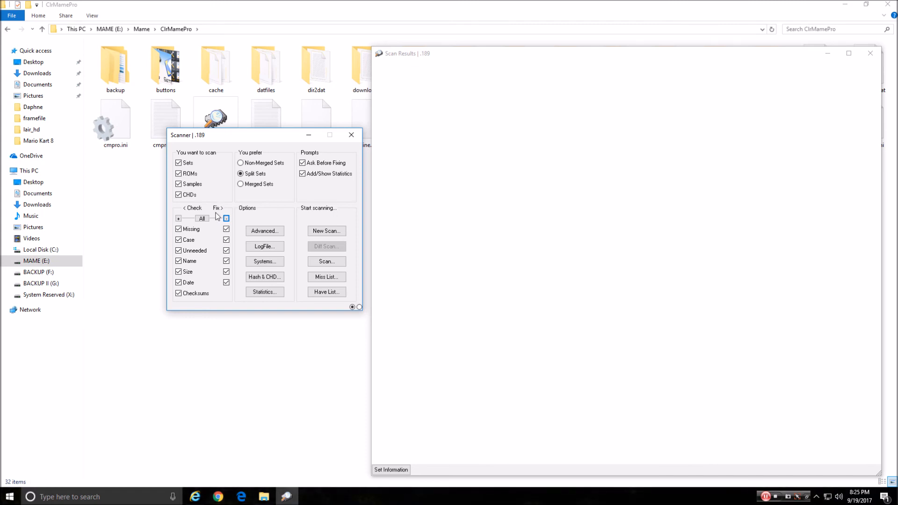
left_click(329, 233)
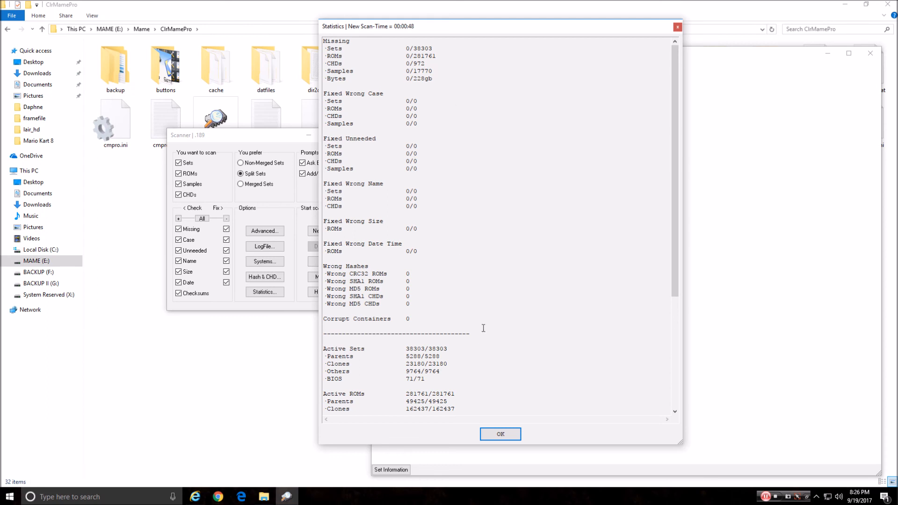
left_click(509, 435)
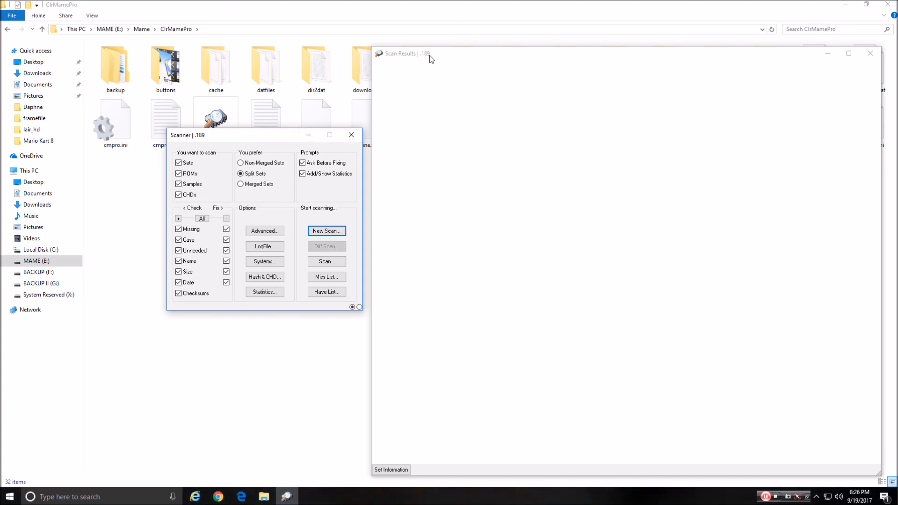
Close the Scanner and move the main clrmamepro window to the empty area below the file icons.
left_click_drag(260, 138, 248, 85)
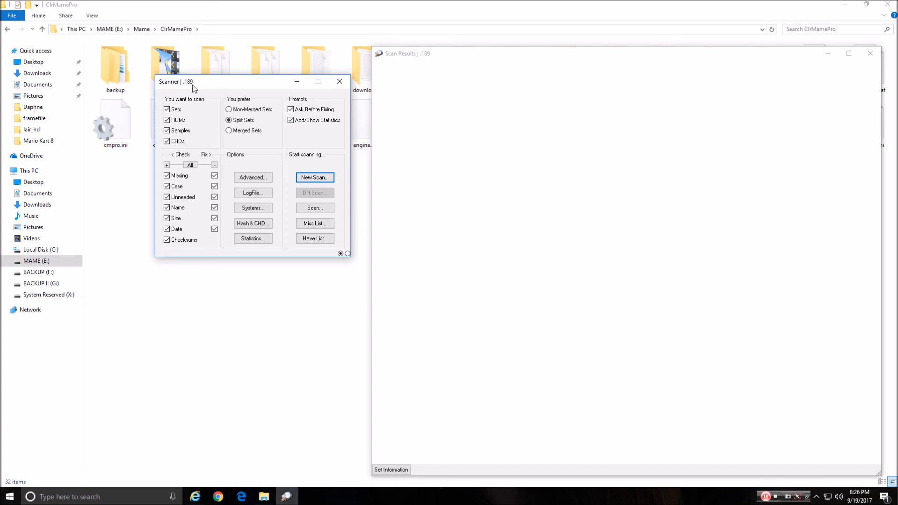
left_click(340, 81)
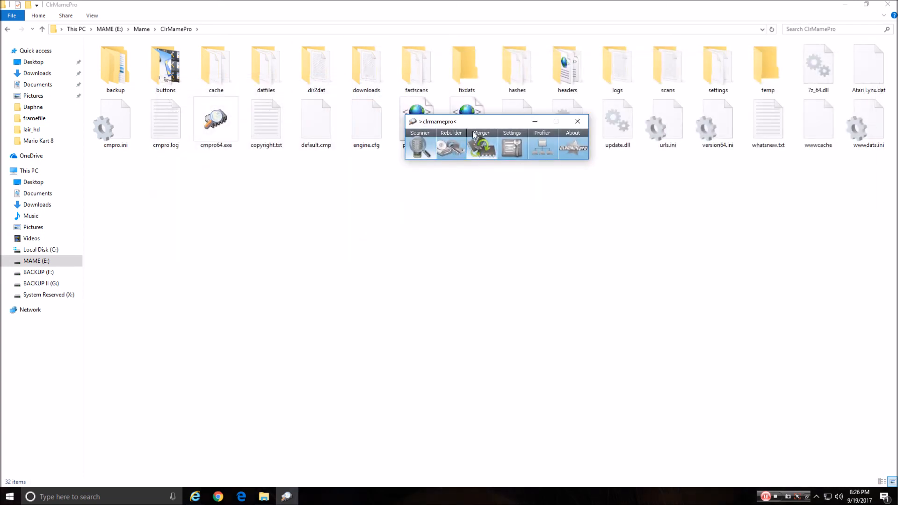
left_click_drag(502, 122, 419, 209)
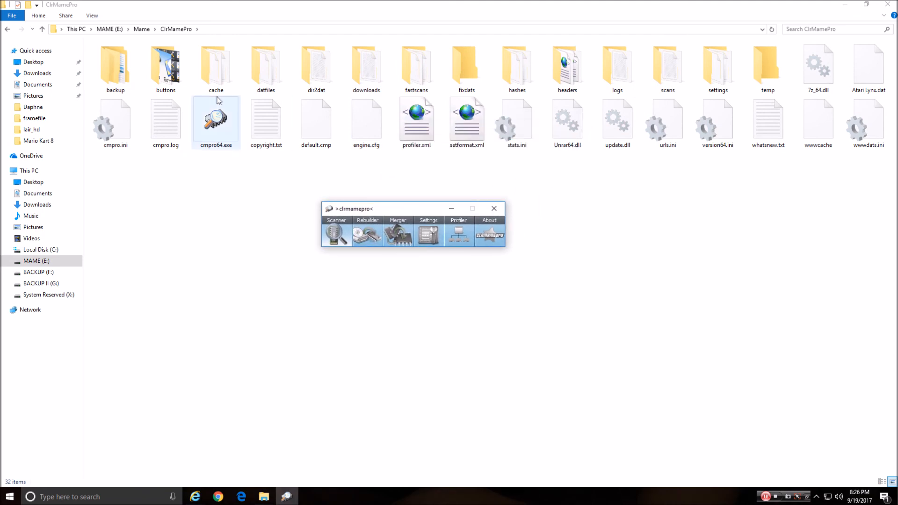
Check the contents of the update folder inside E:\Mame and return to the Mame folder.
left_click(42, 29)
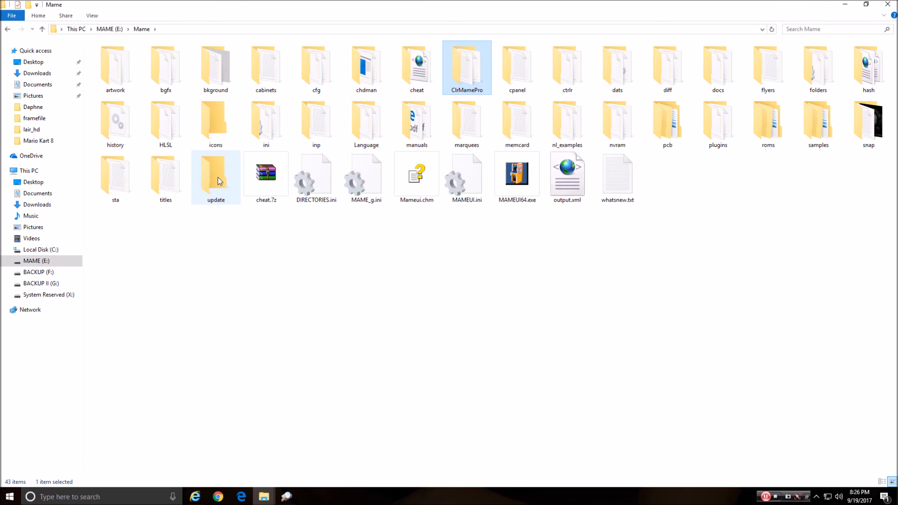
double_click(216, 179)
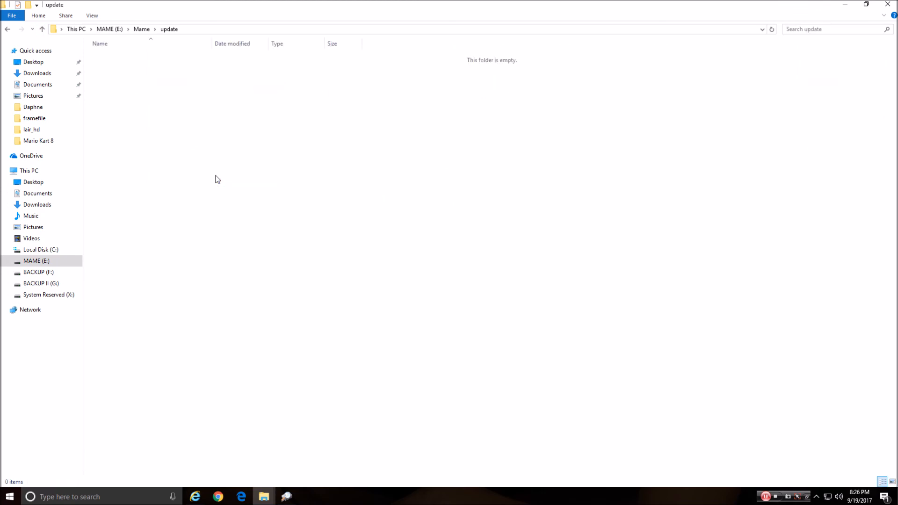
left_click(42, 29)
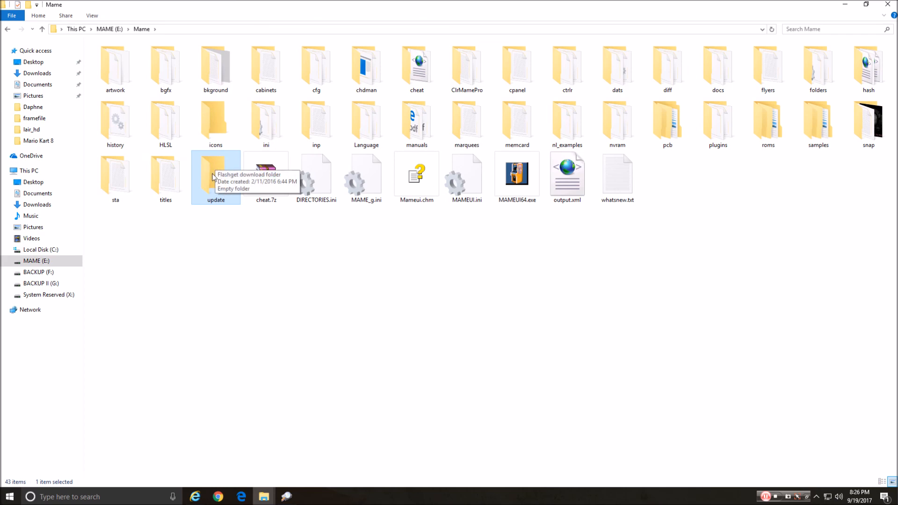
Open the clrmamepro Rebuilder for the .189 profile and set its source folder to E:\Mame\update.
left_click(278, 500)
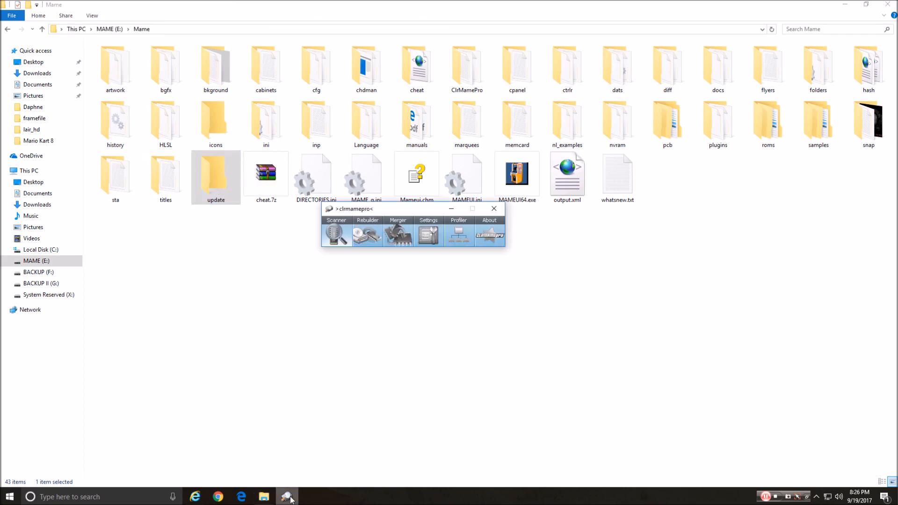
left_click(371, 236)
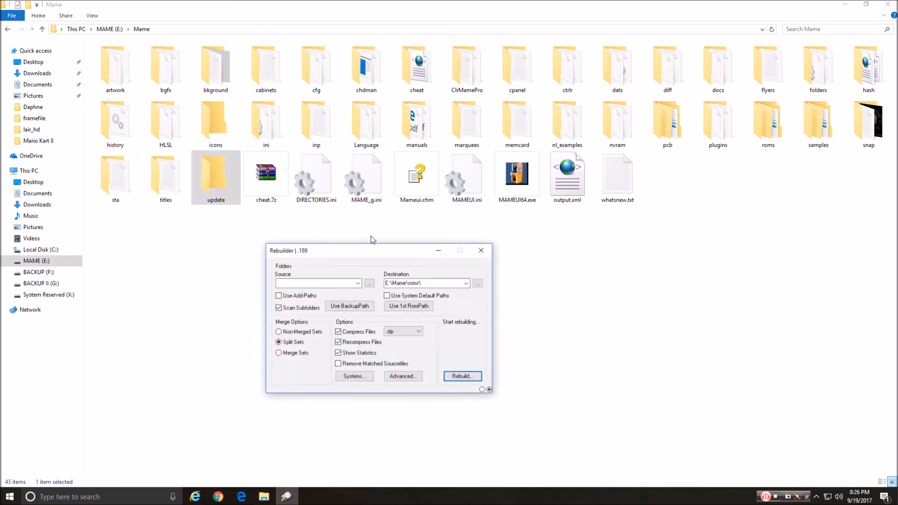
left_click(369, 284)
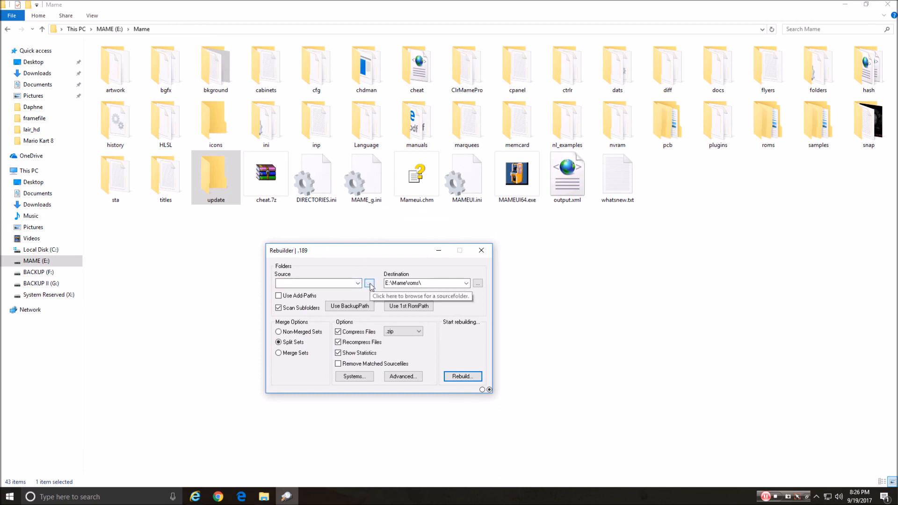
scroll(431, 310, "down", 4)
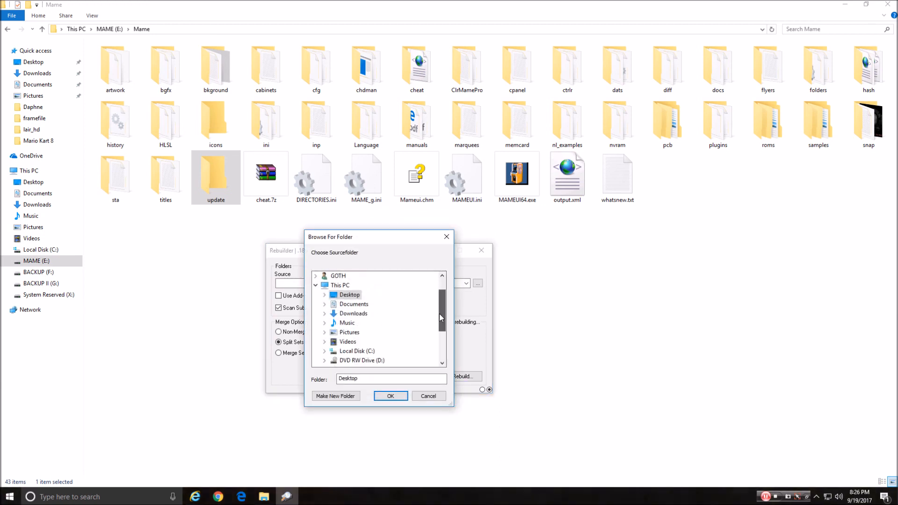
double_click(357, 314)
scroll(371, 314, "down", 1)
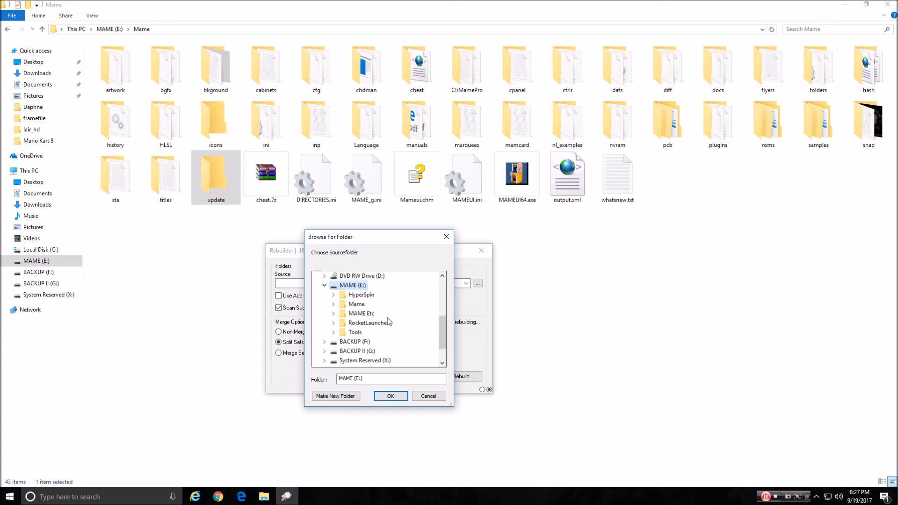
double_click(356, 304)
scroll(381, 316, "down", 4)
scroll(382, 316, "down", 6)
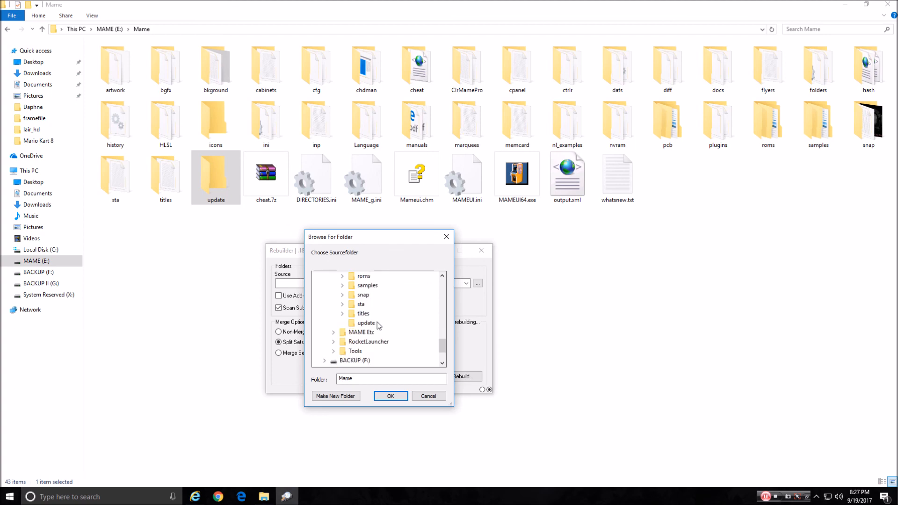
left_click(385, 322)
left_click(389, 396)
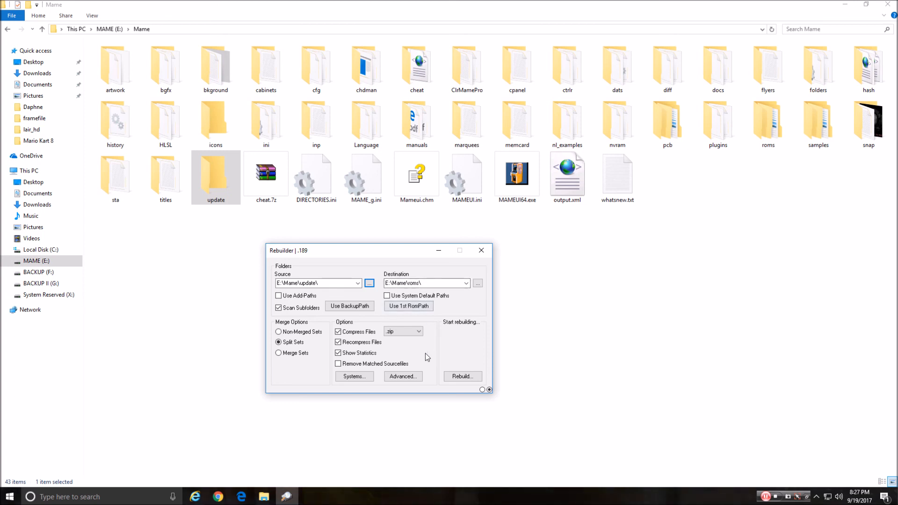
left_click(462, 376)
left_click(216, 185)
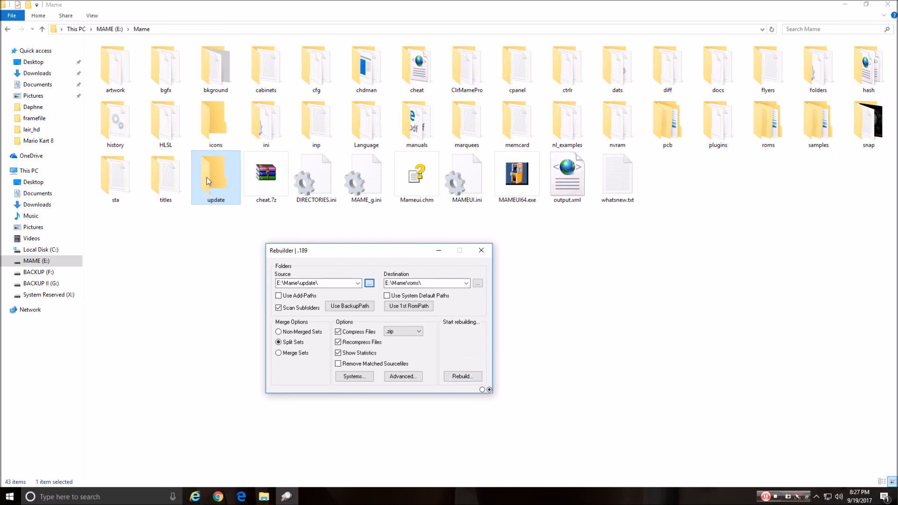